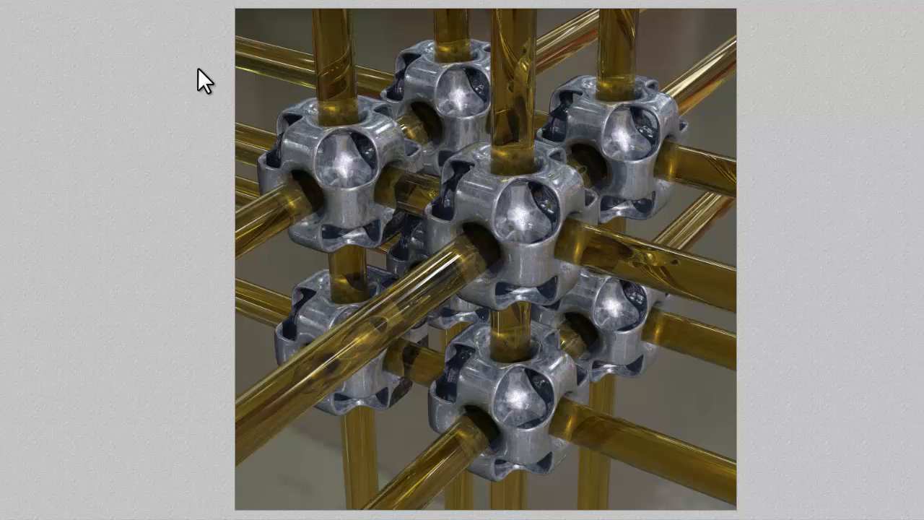
Reset the sky to its default settings
click(258, 1)
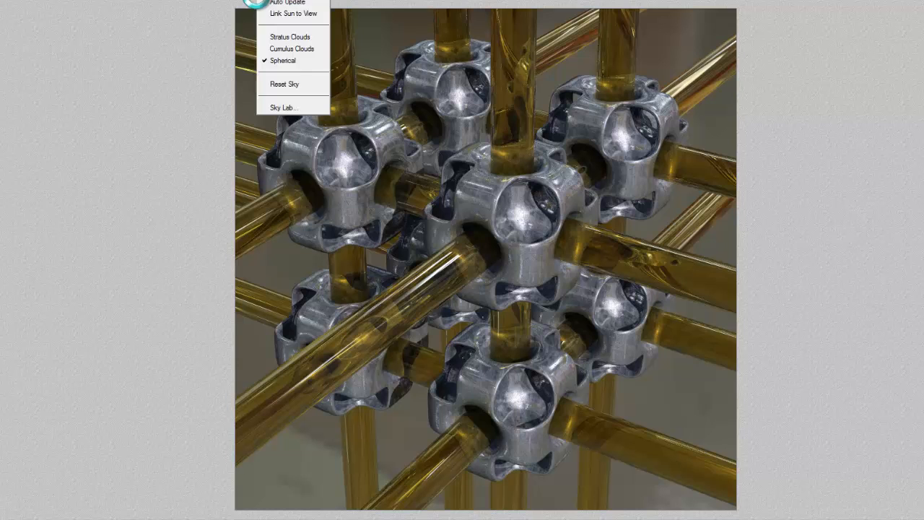
click(283, 84)
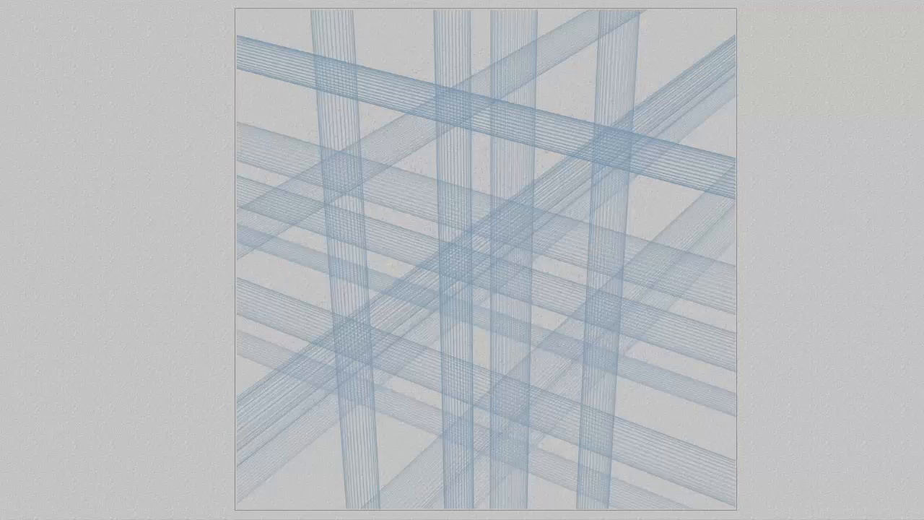
Select the rods and reset their material to the default plain grey in the Materials Lab
click(917, 516)
click(916, 514)
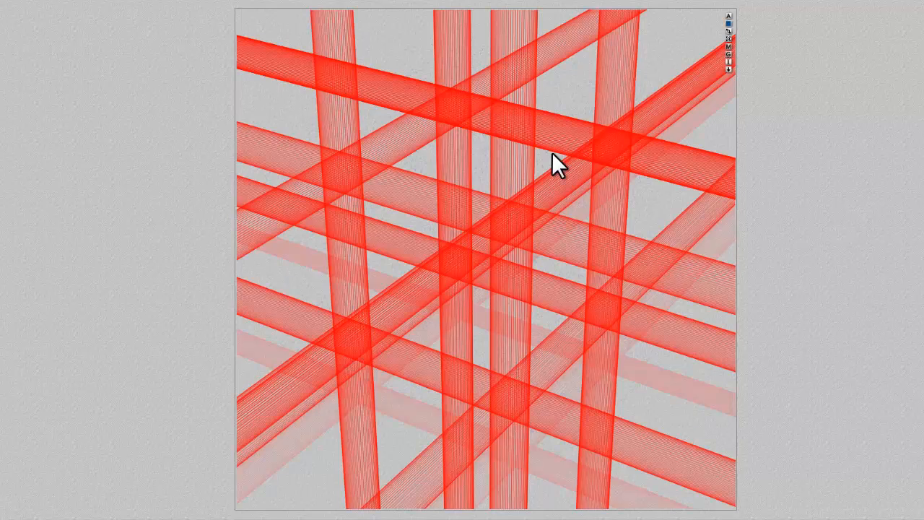
click(728, 46)
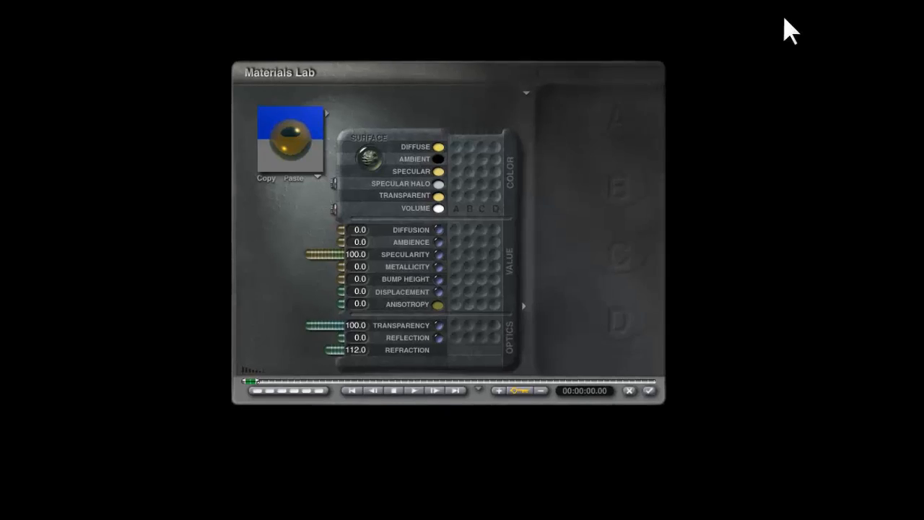
click(323, 209)
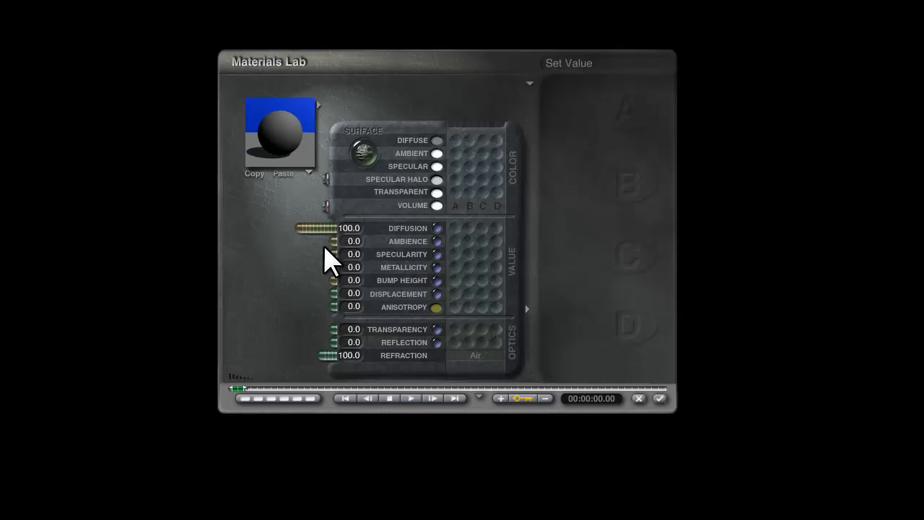
Set the rods' ambient colour to RGB 39, 255, 255 and sample the same cyan for the specular colour
click(438, 154)
drag(534, 215, 385, 212)
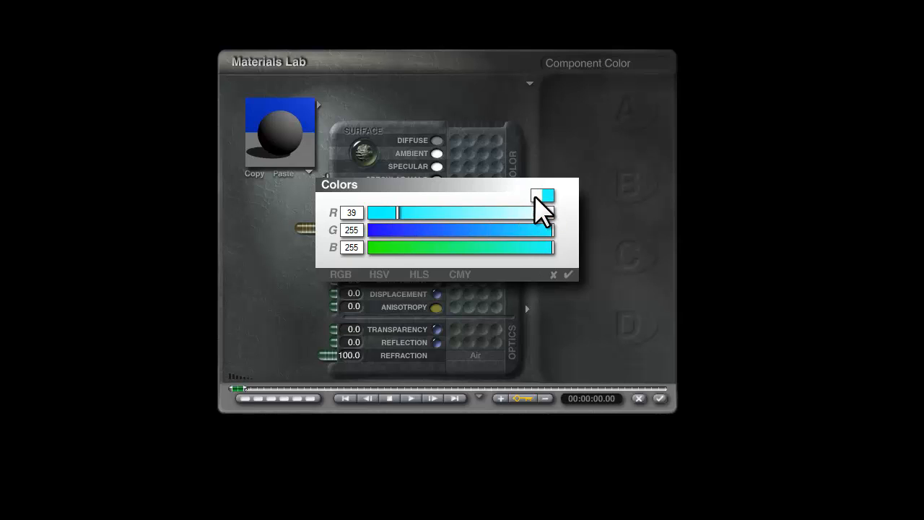
click(568, 274)
click(438, 166)
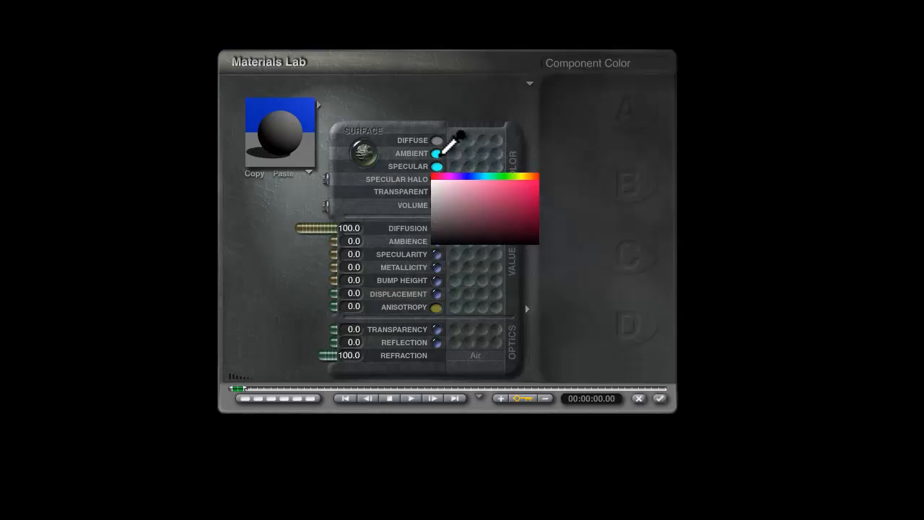
click(438, 153)
Set the rods' specular halo colour to white, RGB 255, 255, 255
click(440, 178)
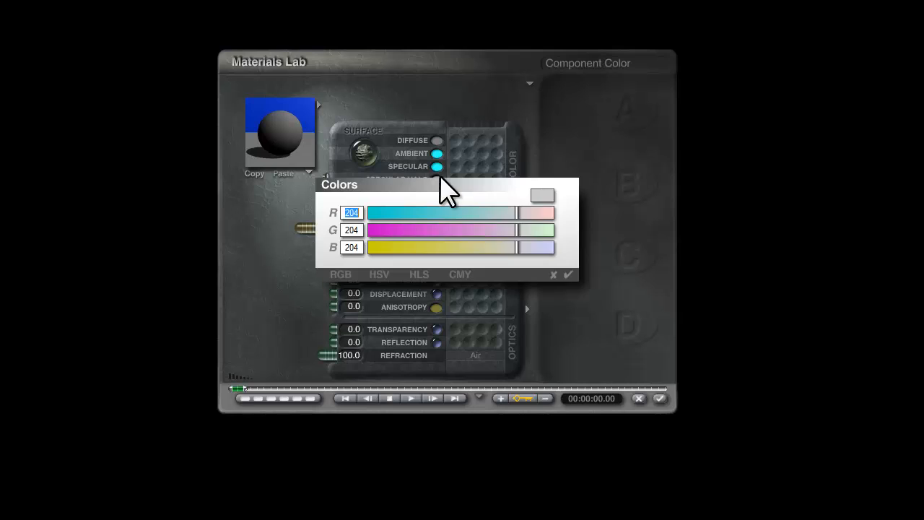
drag(518, 213, 572, 247)
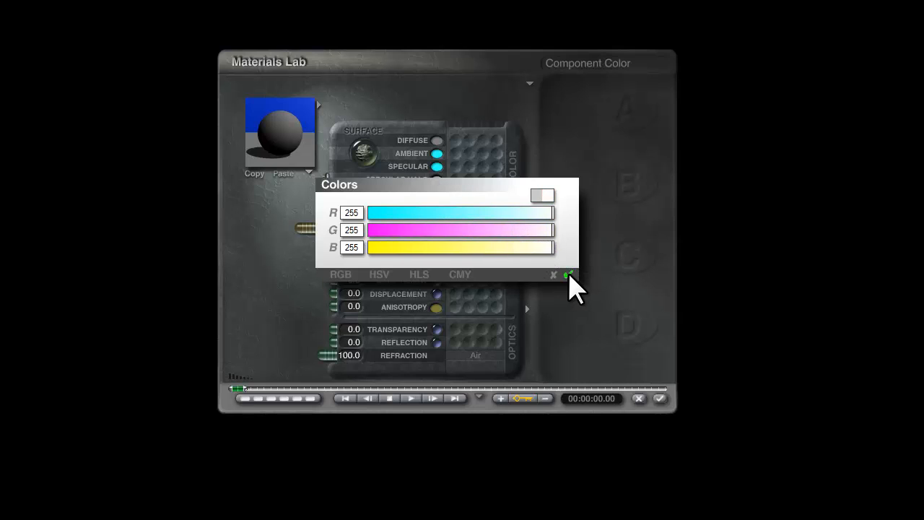
click(569, 274)
Set the rod material's diffusion to 0, ambience to 50 and specularity to 100, and accept the material
drag(309, 231, 387, 226)
click(359, 243)
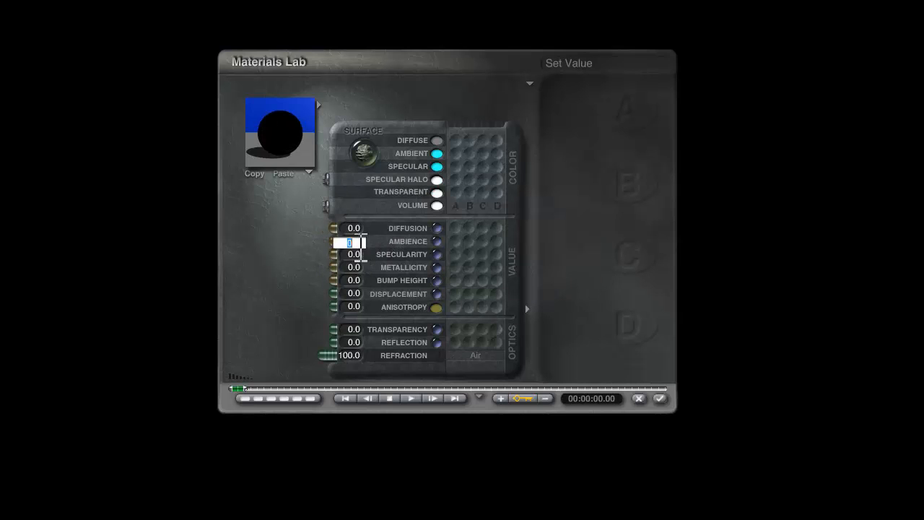
text(50)
key(Return)
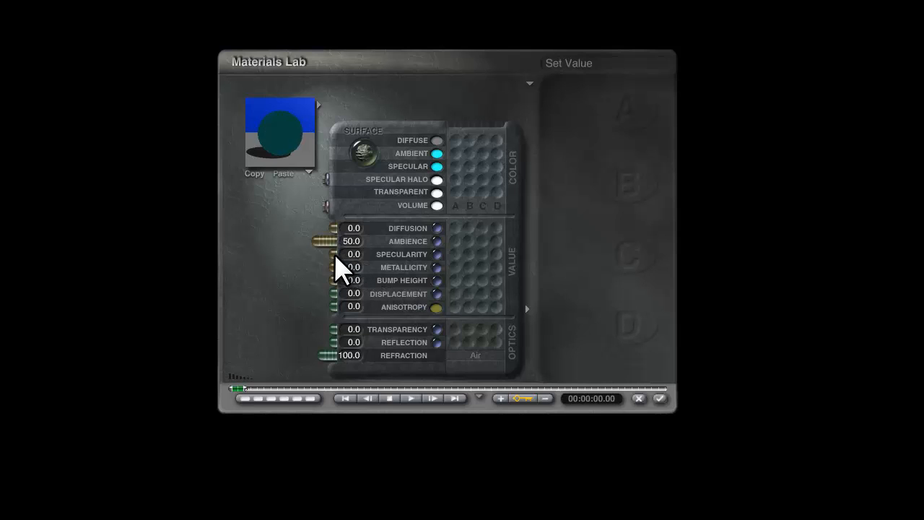
drag(335, 259, 215, 264)
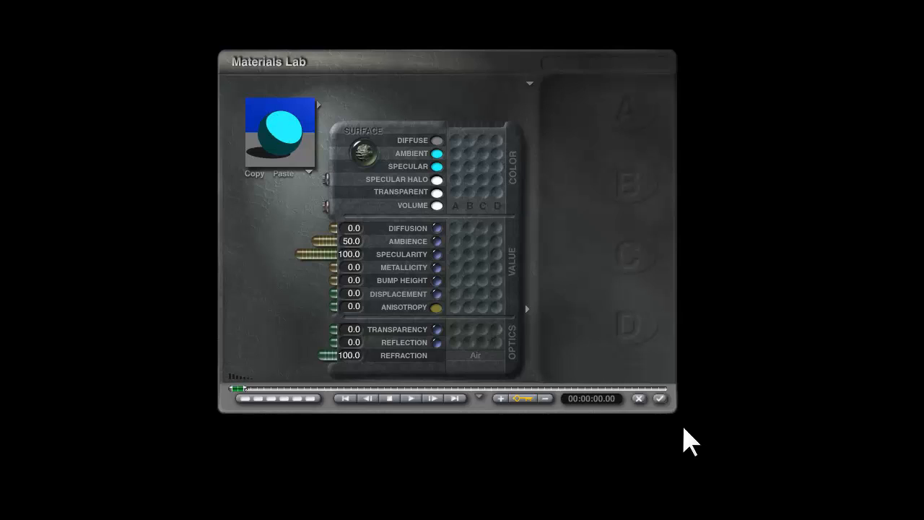
click(660, 399)
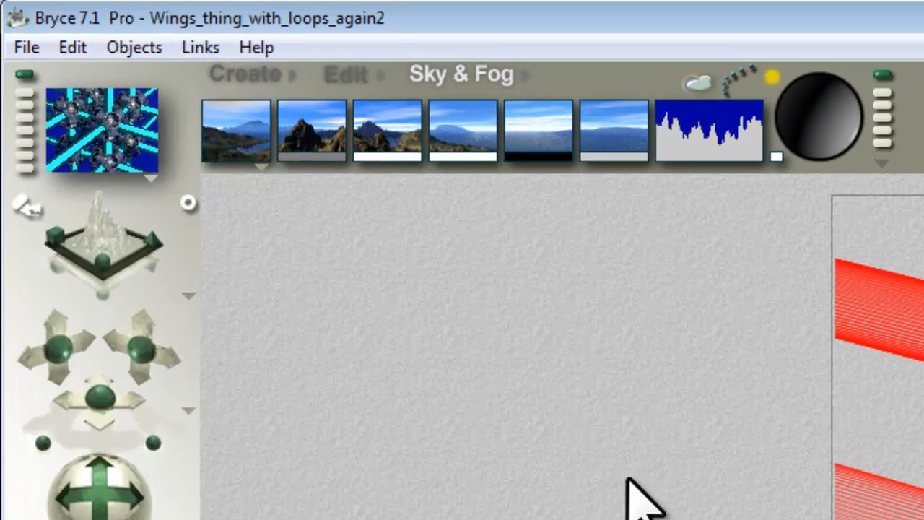
Switch the sky mode to a flat solid-colour background and set the sky's shadow ambient colour to white
click(261, 166)
click(310, 270)
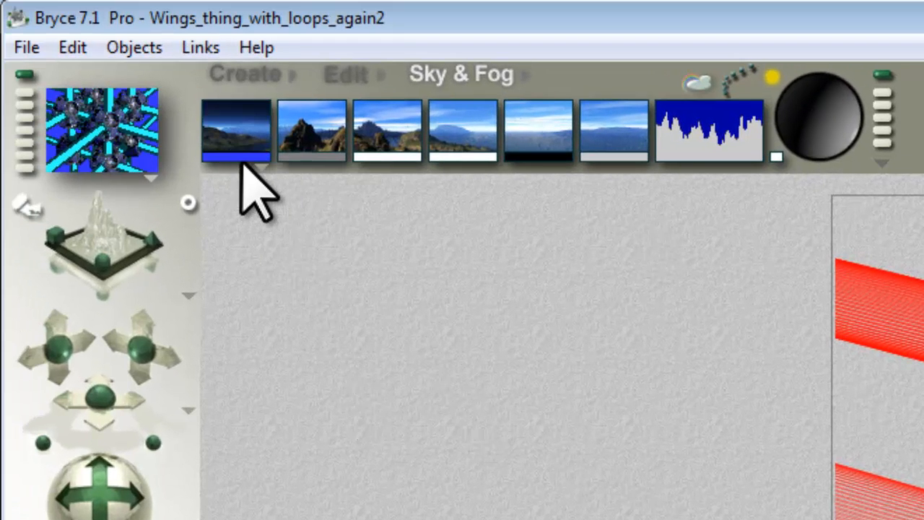
drag(320, 158, 370, 154)
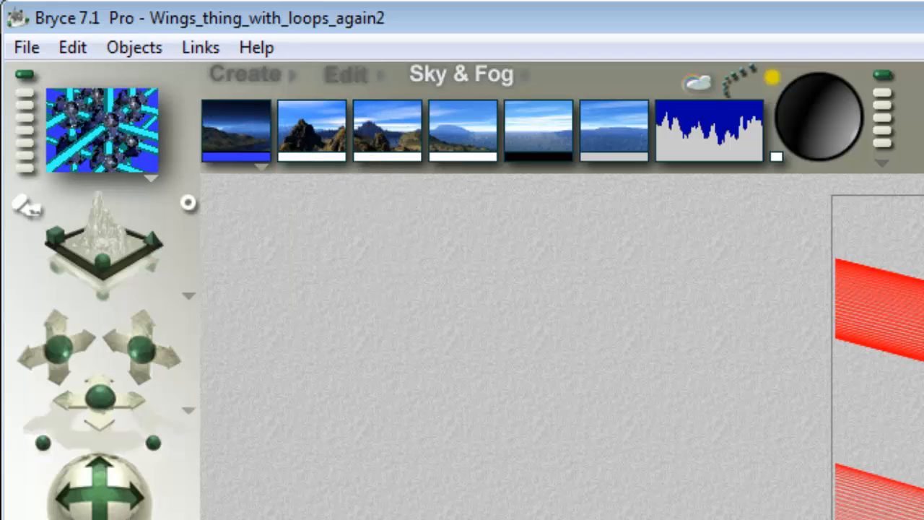
Render the scene and set the background colour by sampling the dark teal shaded side of a rod
click(72, 454)
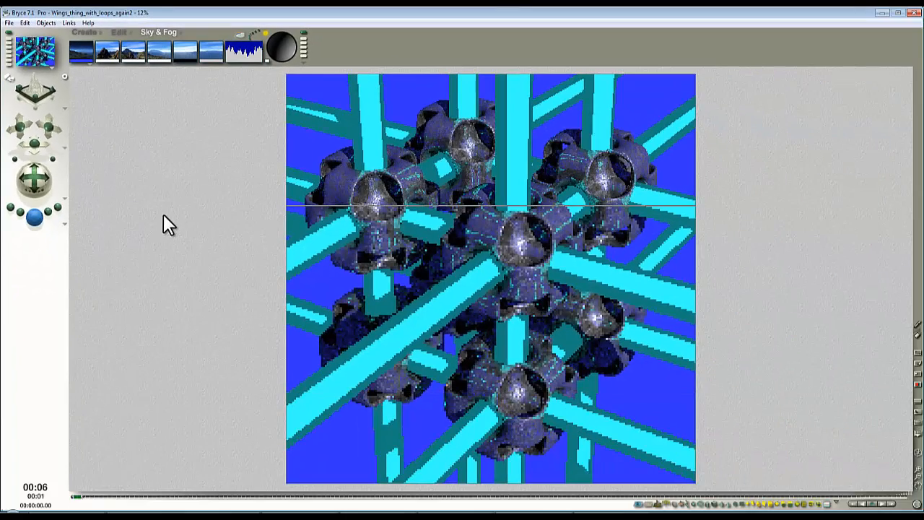
click(453, 242)
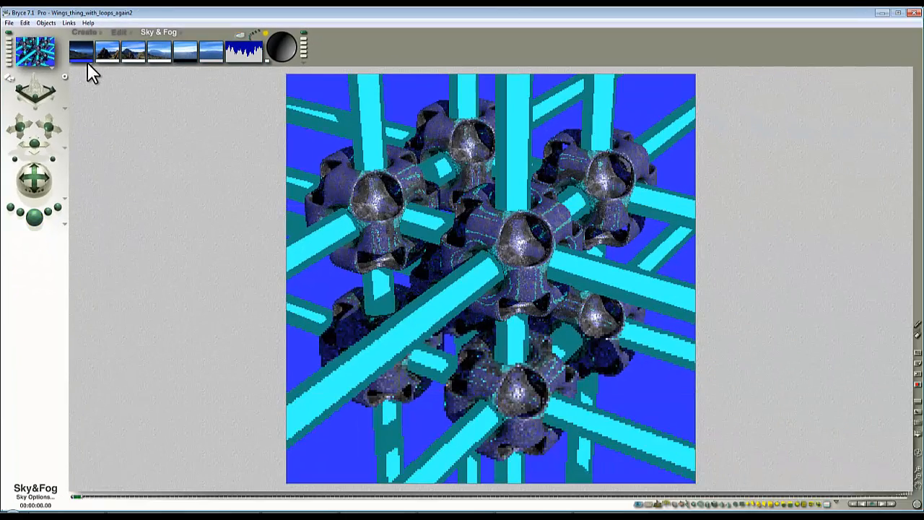
drag(86, 59, 435, 223)
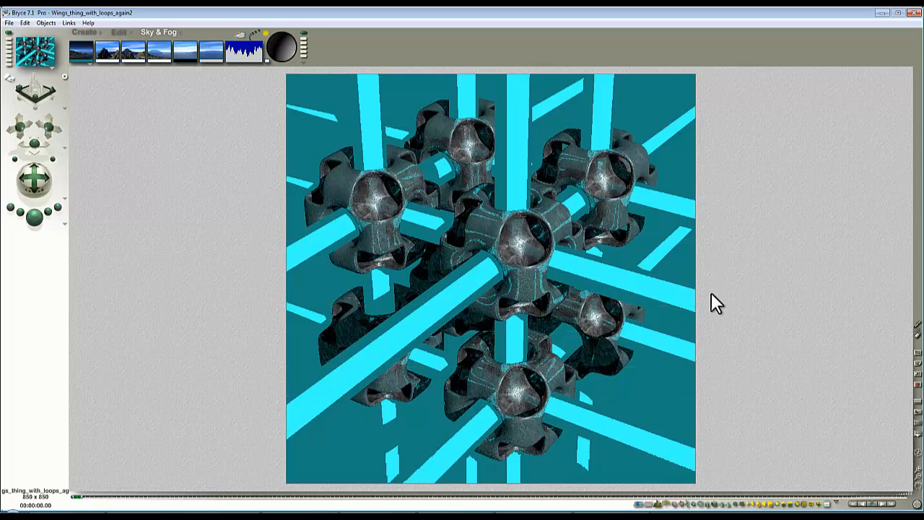
Select the metal connector meshes and open their material in the Materials Lab, reset to plain grey
key(Escape)
drag(827, 503, 843, 475)
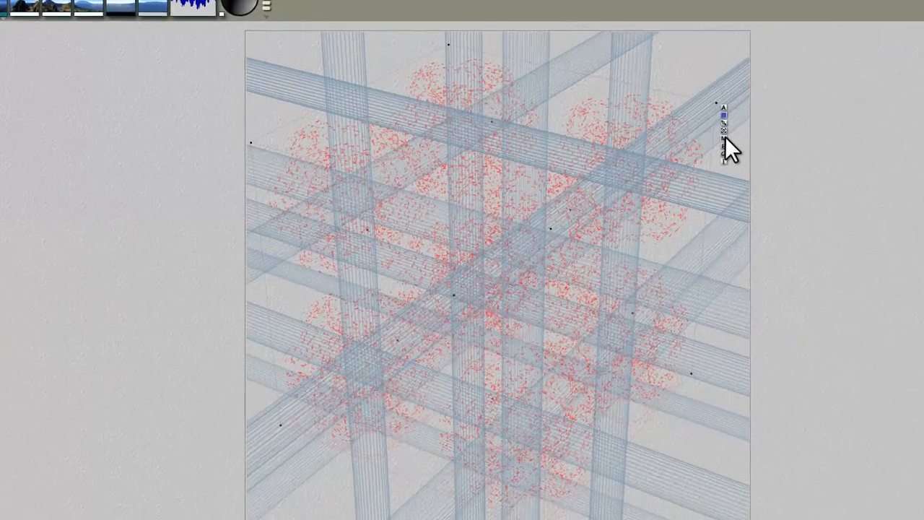
click(675, 161)
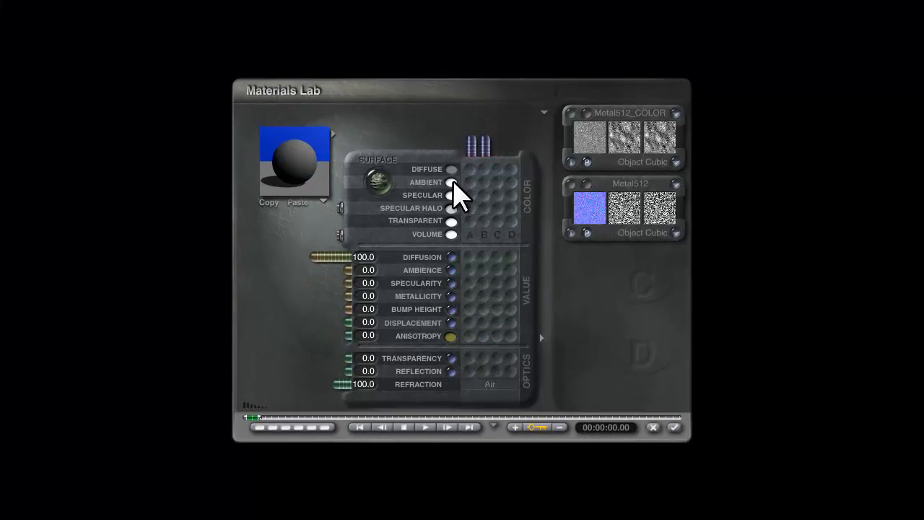
Set the connectors' ambient colour to RGB 255, 62, 0 and sample the same orange for the specular colour
click(451, 183)
drag(551, 260, 343, 270)
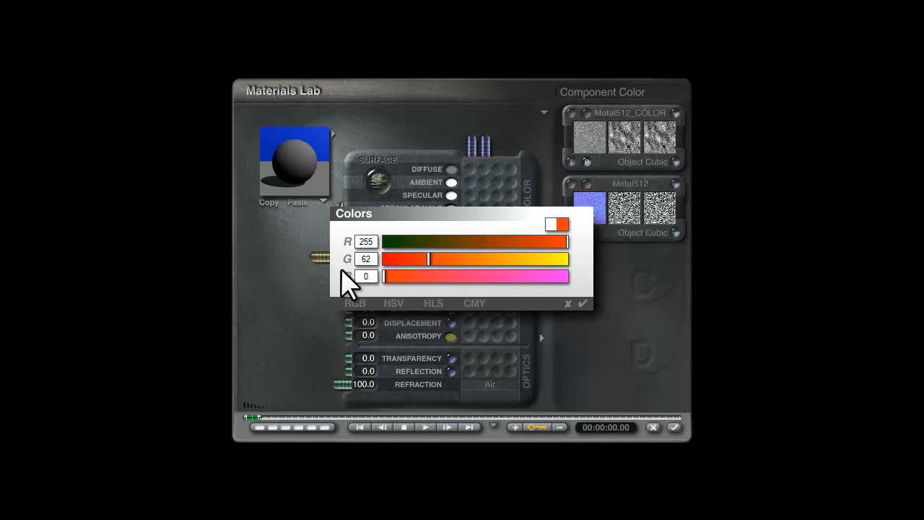
click(584, 304)
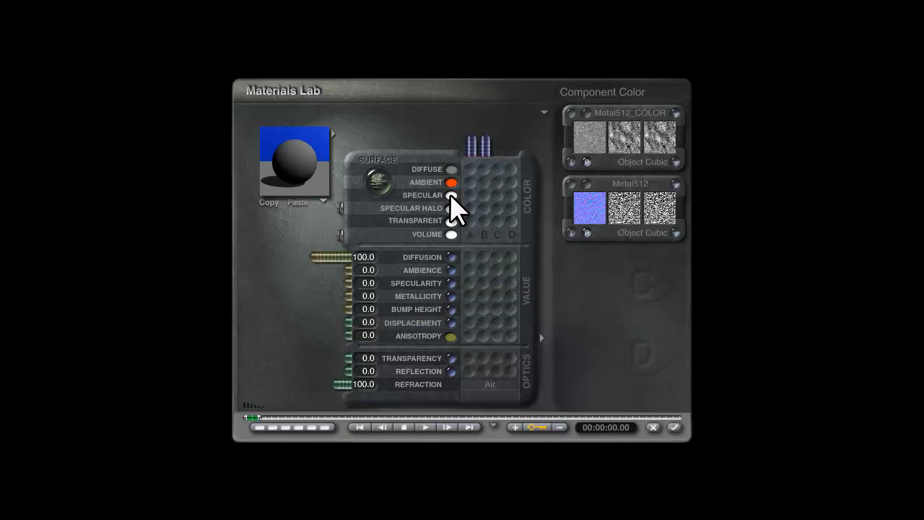
click(451, 196)
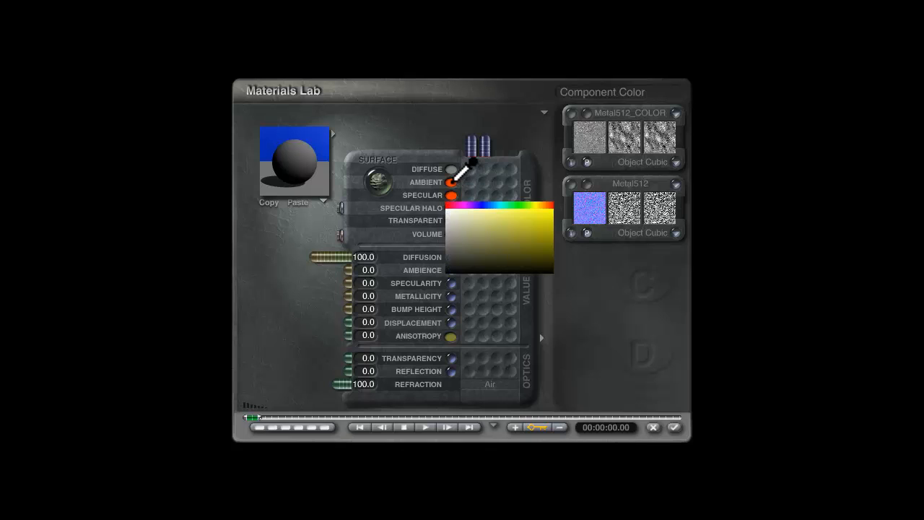
click(452, 182)
Set the connector material's diffusion to 0, ambience to 50 and specularity to 100
drag(320, 258, 381, 258)
click(365, 270)
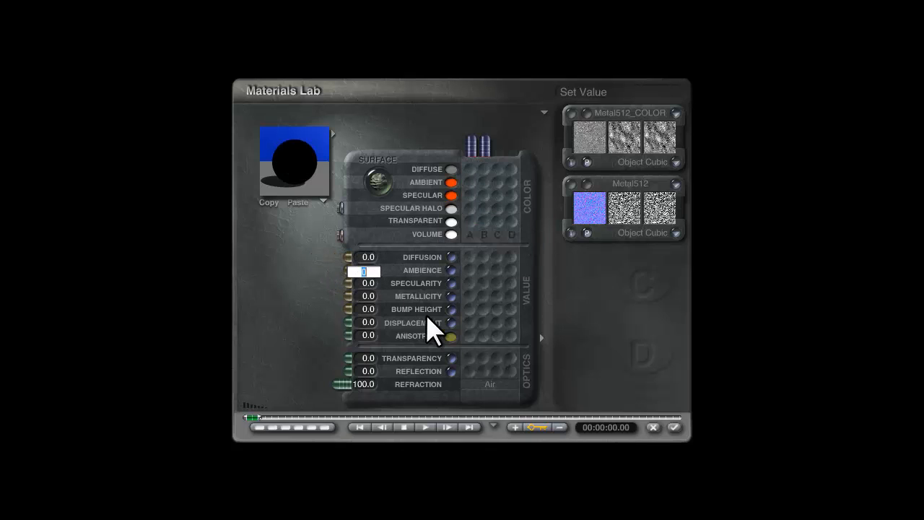
text(50)
key(Return)
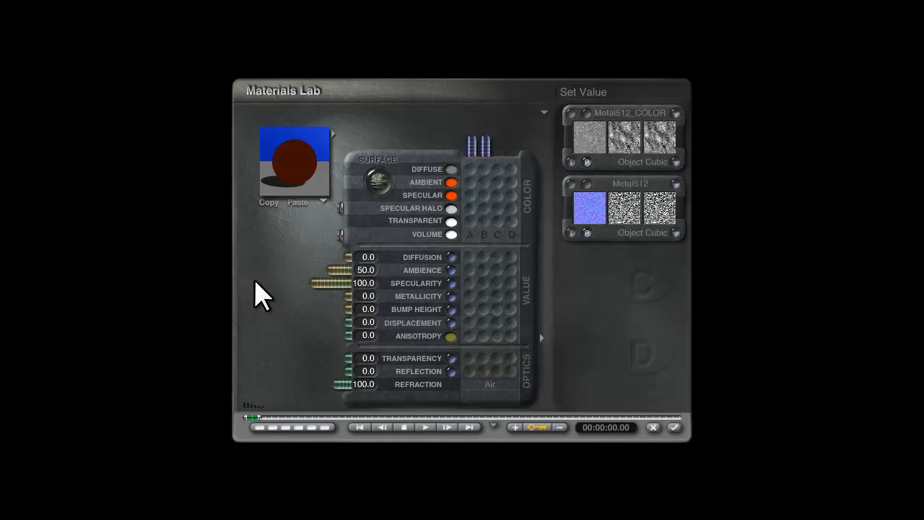
Set the connectors' specular halo colour to white and accept the material
click(450, 209)
drag(509, 242, 611, 252)
drag(529, 260, 596, 299)
click(584, 303)
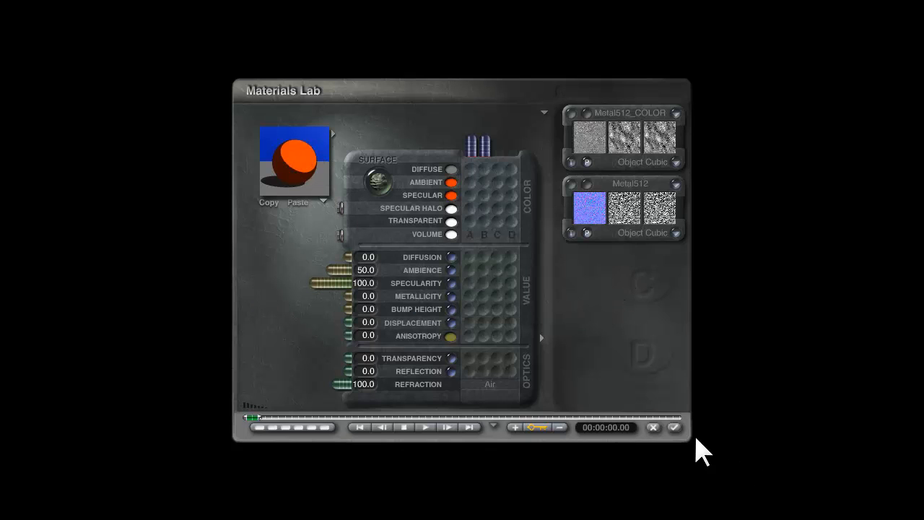
click(675, 427)
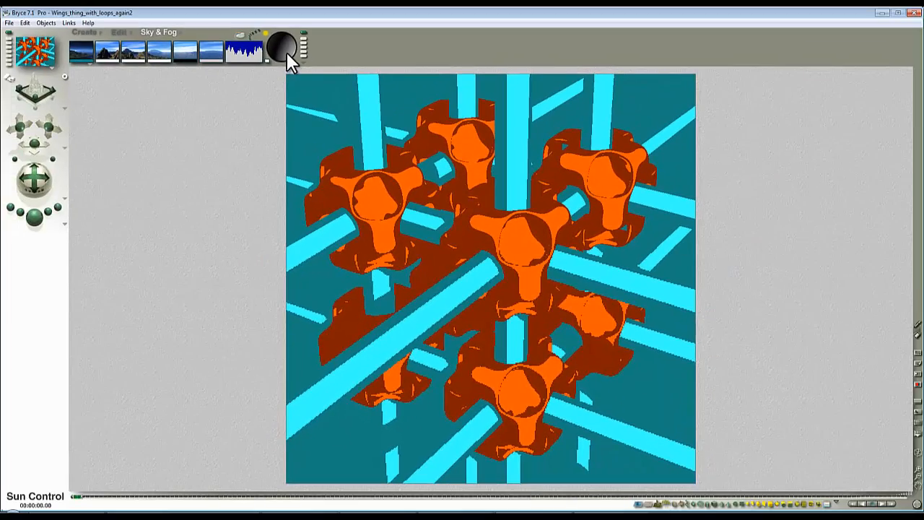
Adjust the sun direction so light falls on the connectors from above, re-rendering to check the shading
click(285, 52)
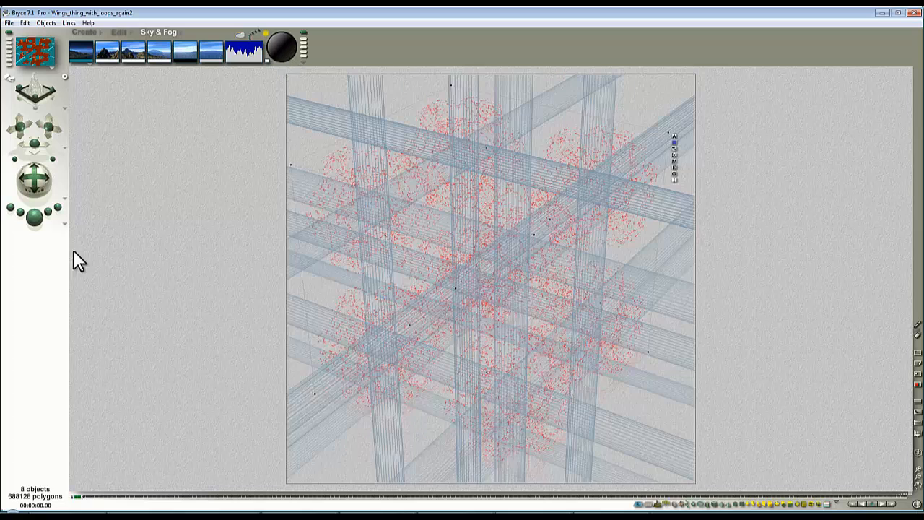
click(34, 217)
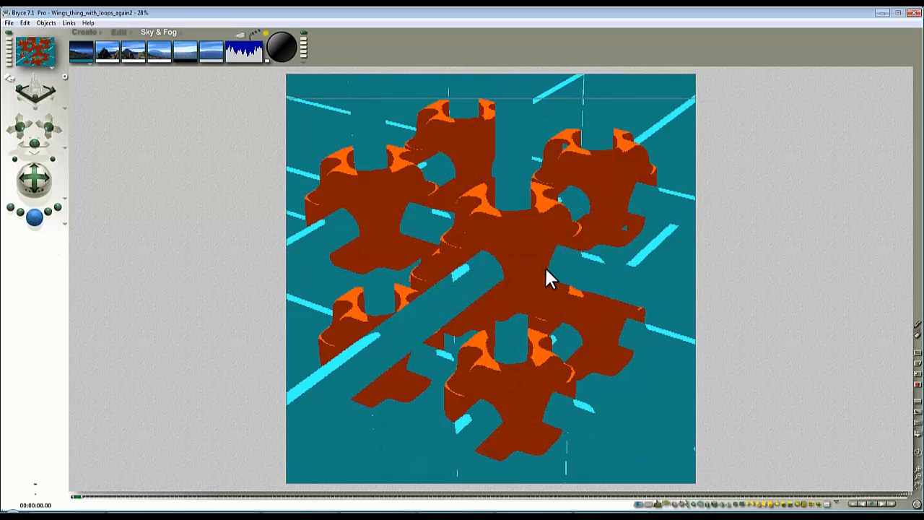
click(283, 44)
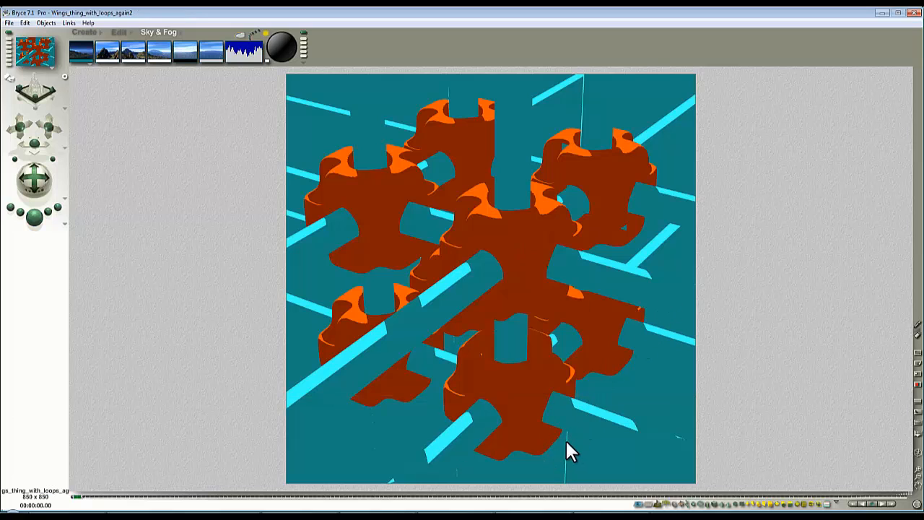
click(282, 48)
click(34, 217)
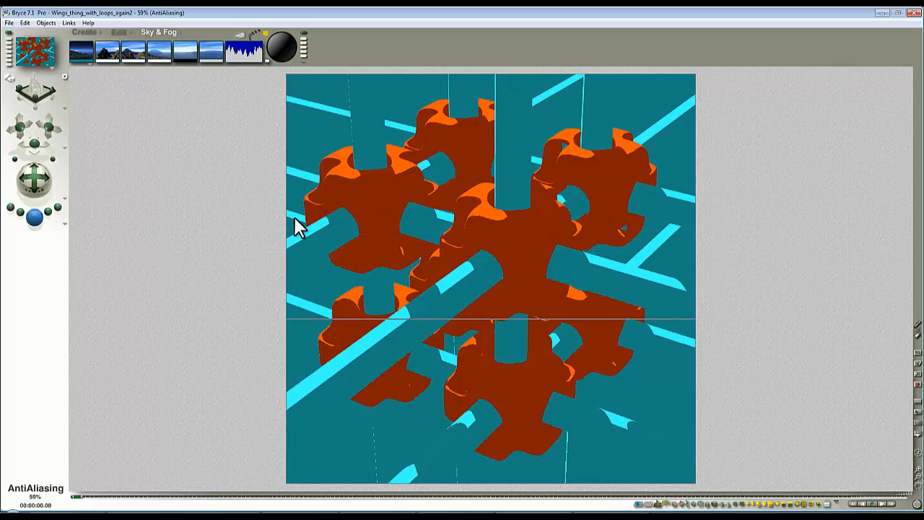
Save the scene as a new file named Wings_thing_with_loops_again_colour1.br7
click(9, 23)
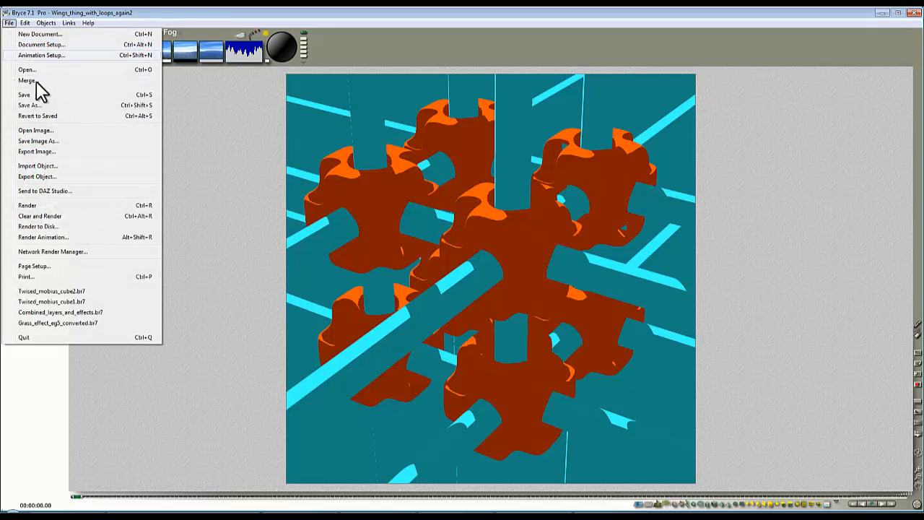
click(40, 104)
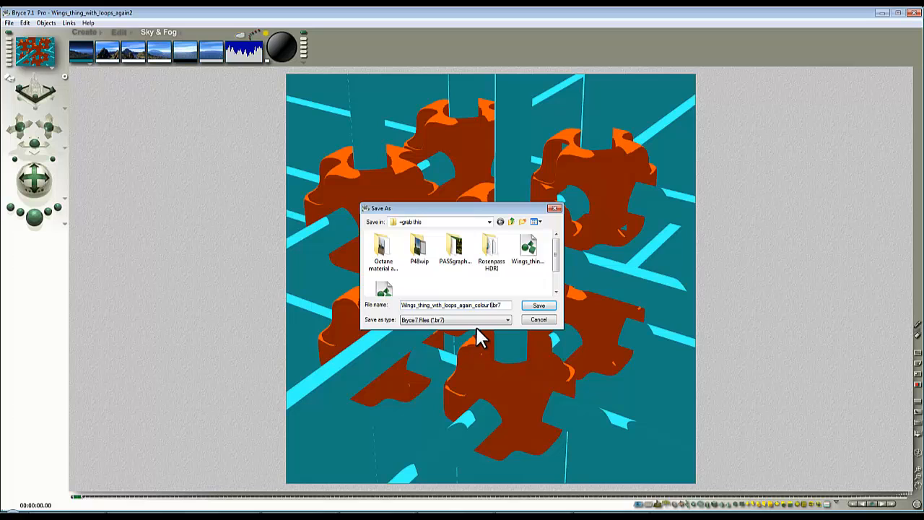
key(Return)
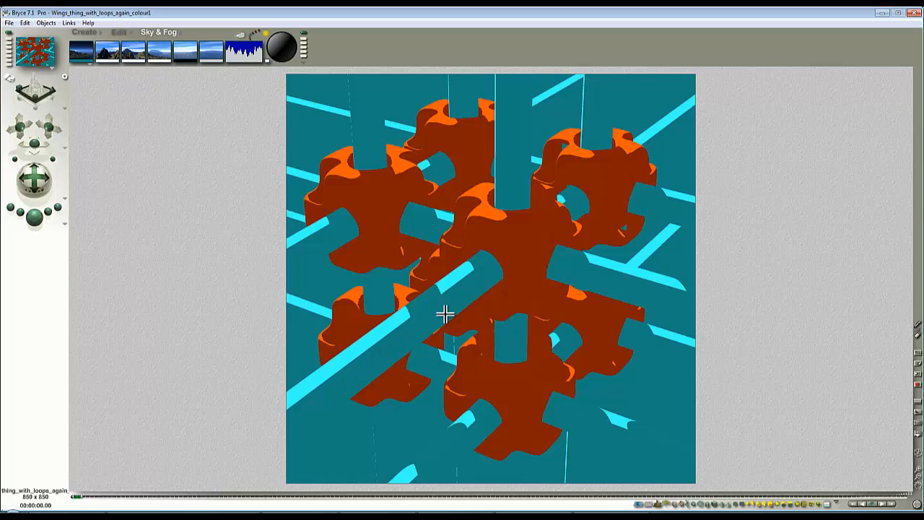
Switch the render mode to Distance Mask and check the 48-bit dithering option
click(65, 224)
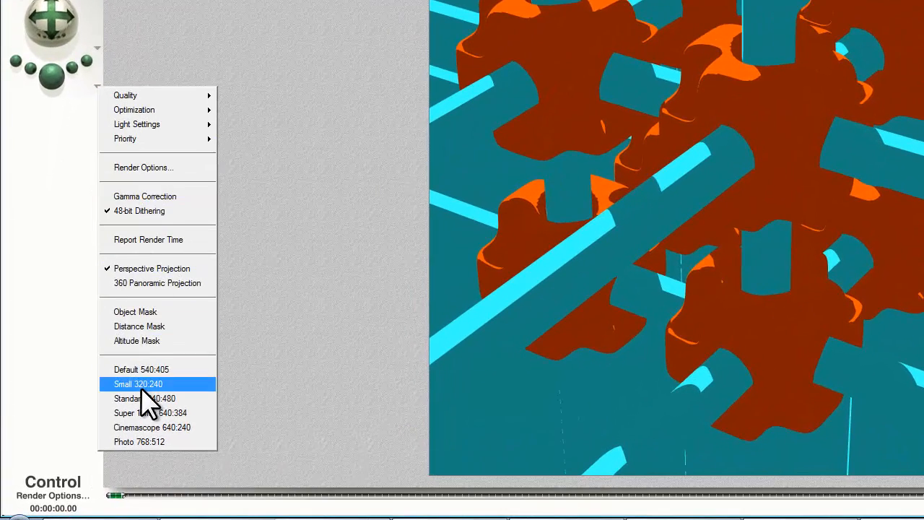
click(143, 330)
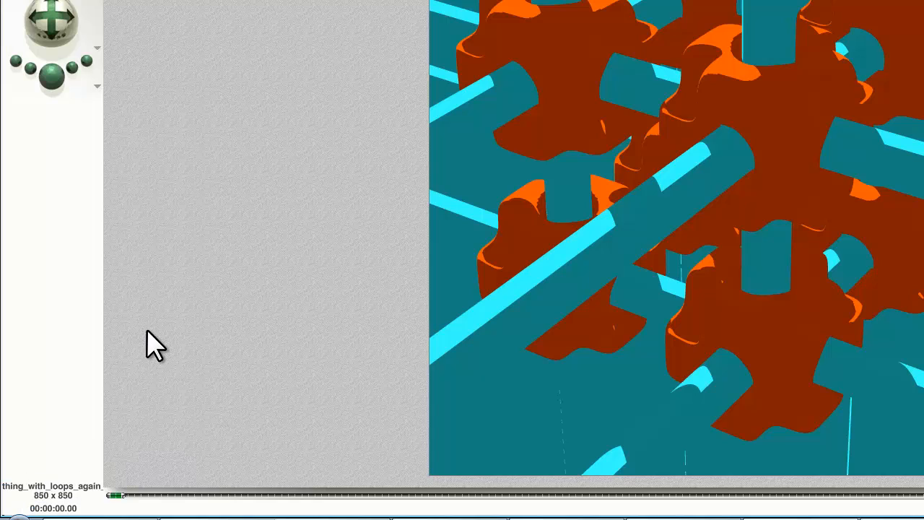
click(97, 86)
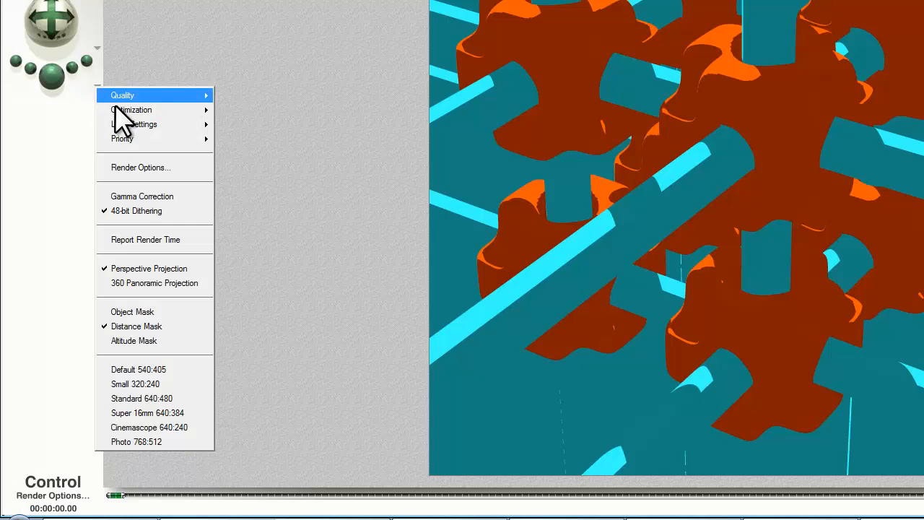
click(141, 210)
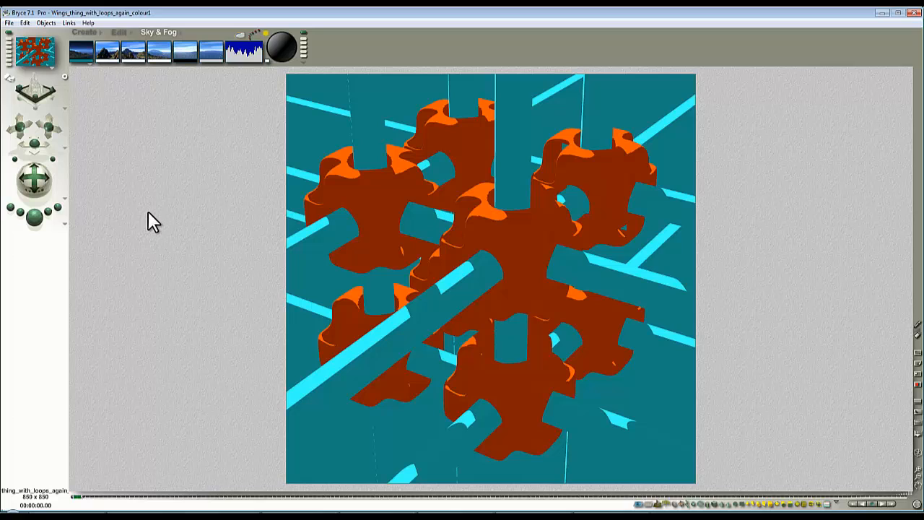
Set the document resolution to 1024 x 1024 and render the distance mask of the scene
click(10, 23)
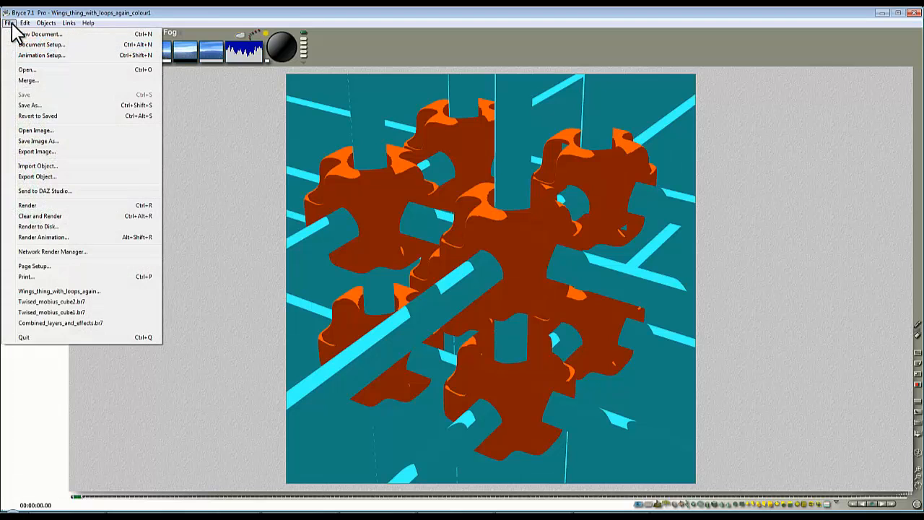
click(36, 43)
text(1024)
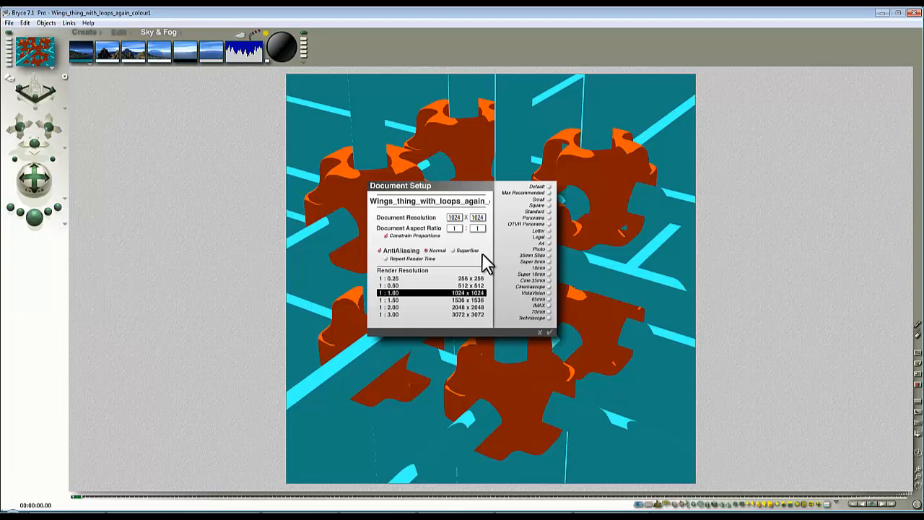
key(Return)
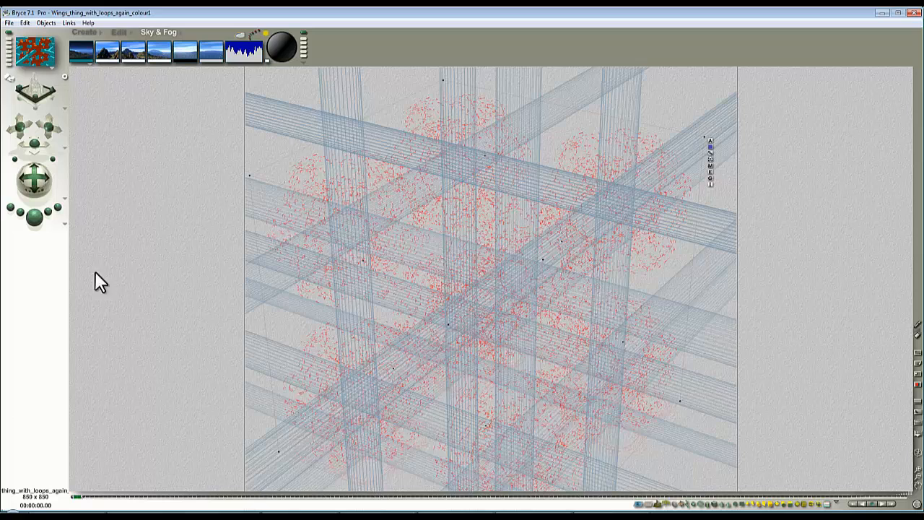
click(39, 222)
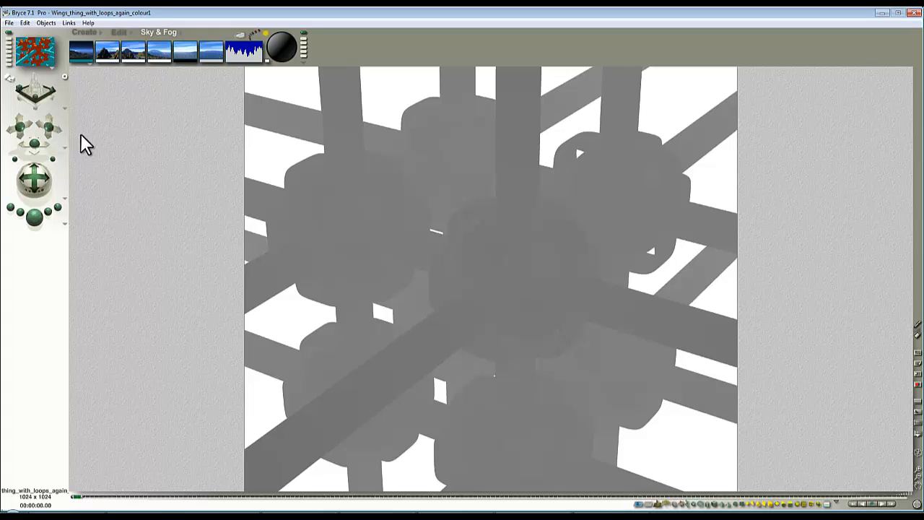
Export the distance mask render as Wings_thing_with_loops_again_colour1.tif in TIFF format at 48 bits per pixel
click(9, 22)
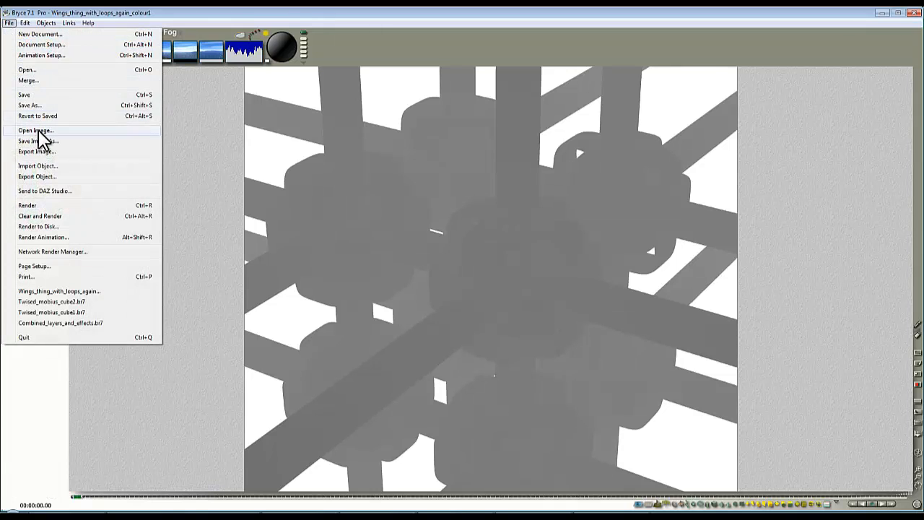
click(37, 150)
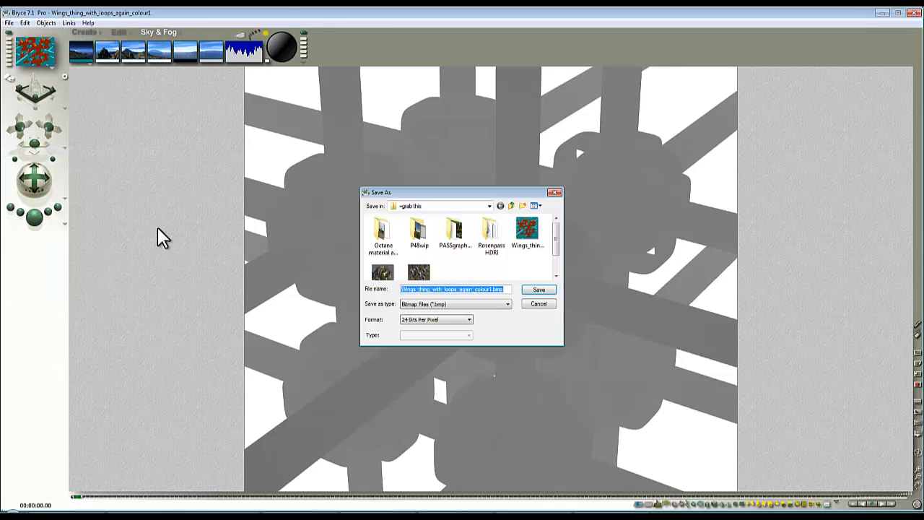
click(508, 304)
click(440, 355)
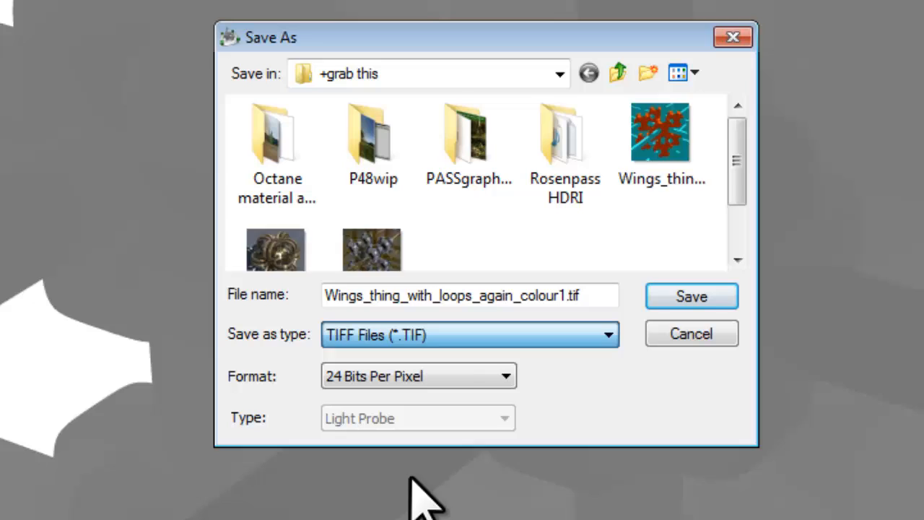
click(483, 362)
click(419, 414)
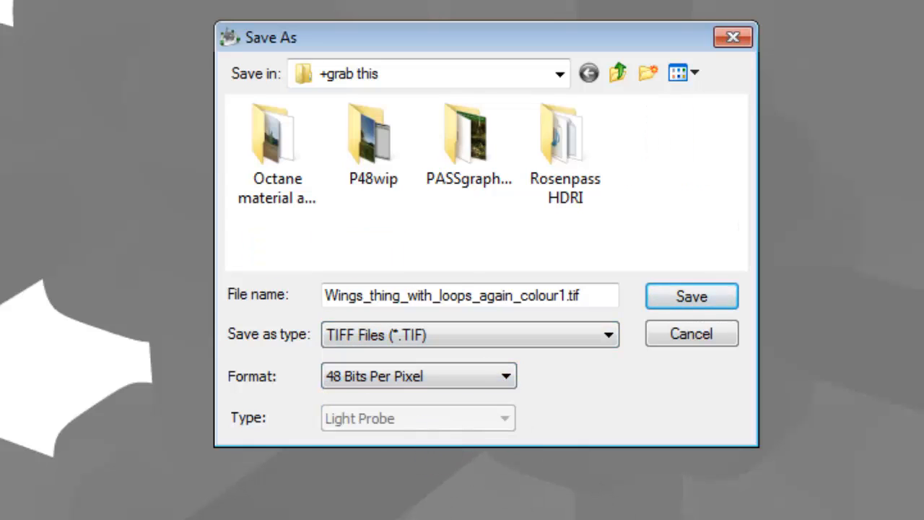
click(673, 296)
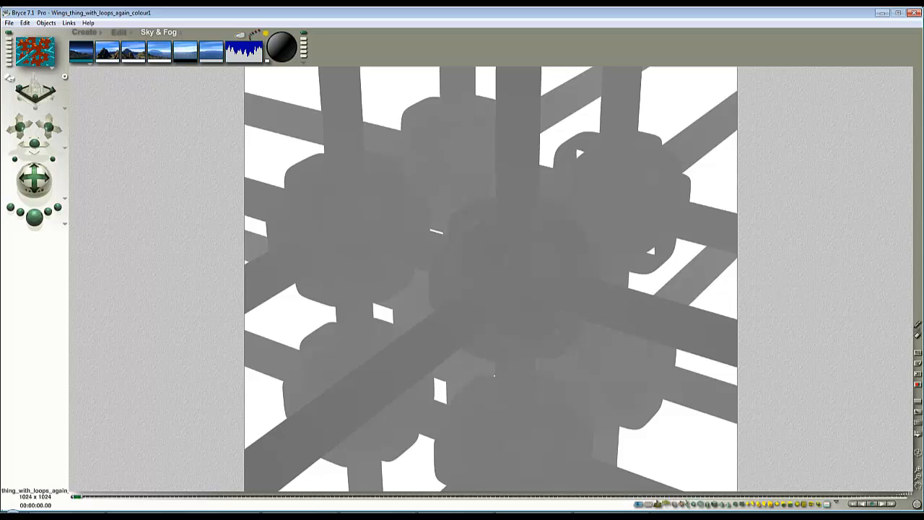
Switch to the +grab this folder, run TIFF4816.EXE and load Wings_thing_with_loops_again_colour1.tif into the converter
drag(923, 134, 421, 119)
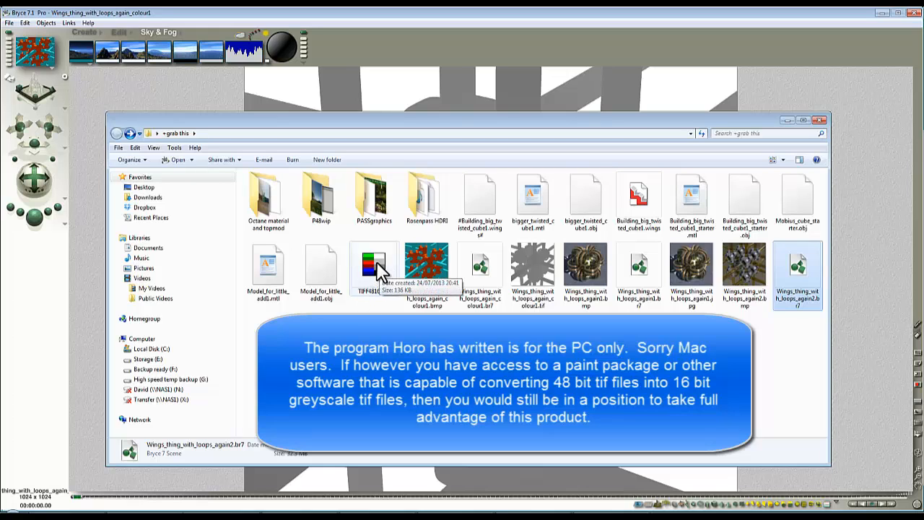
double_click(379, 273)
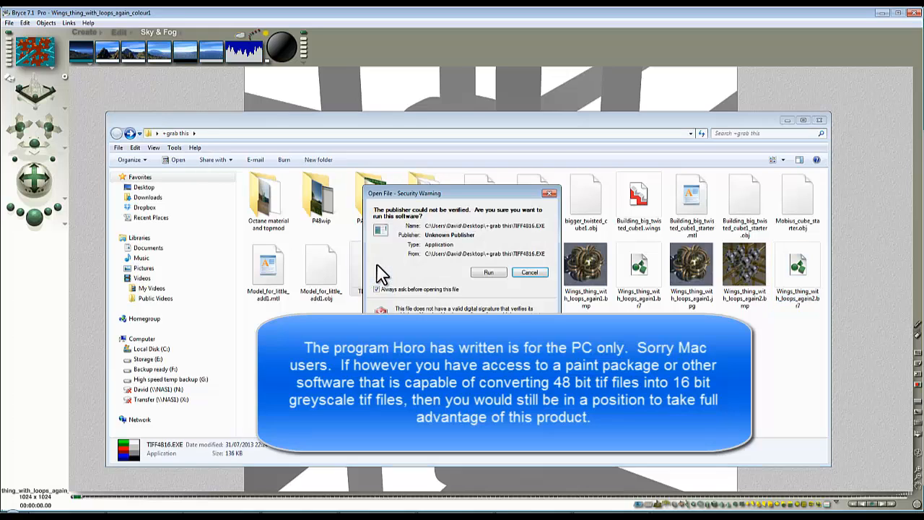
click(481, 275)
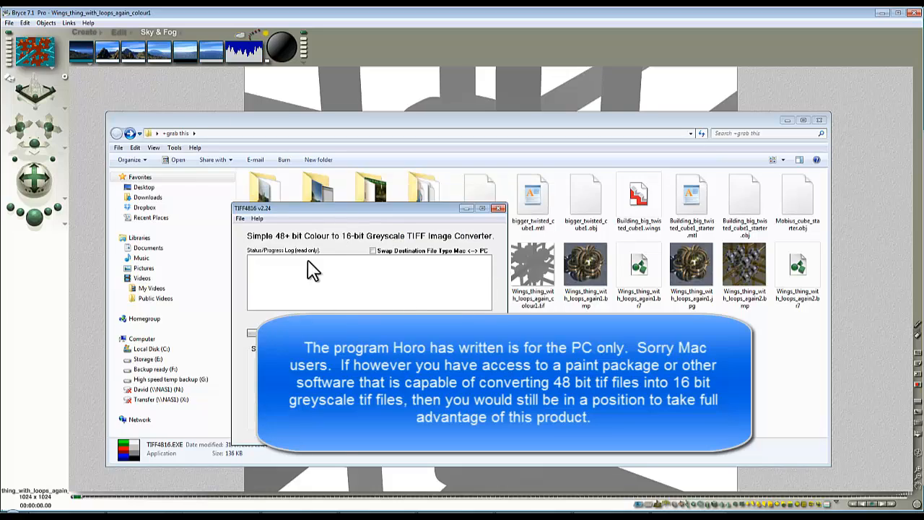
click(240, 218)
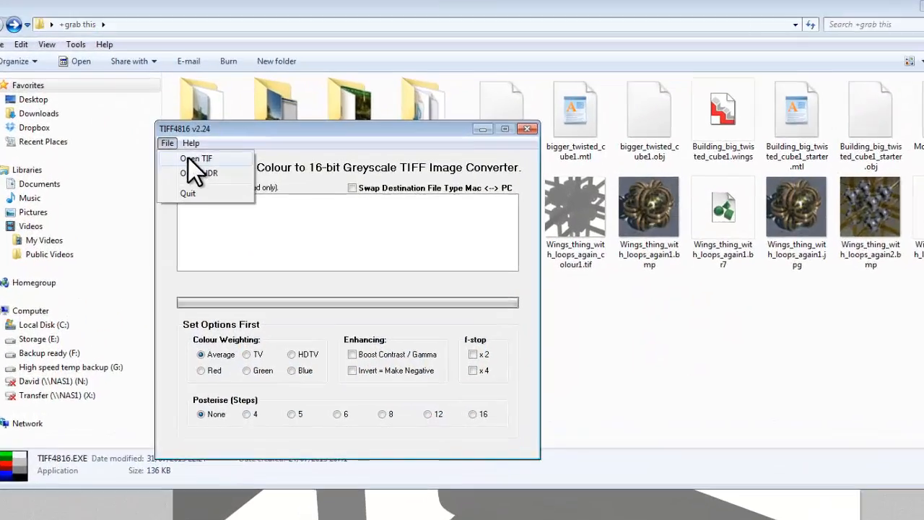
click(251, 230)
click(322, 8)
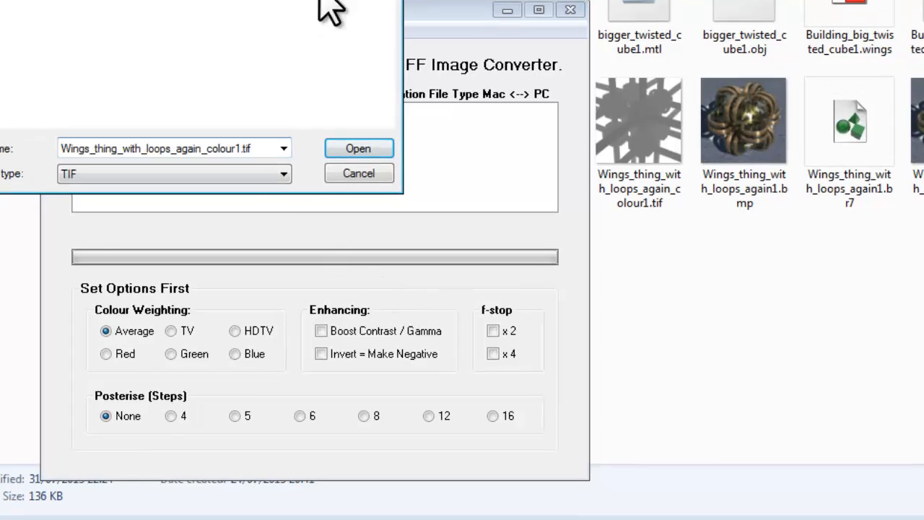
click(356, 154)
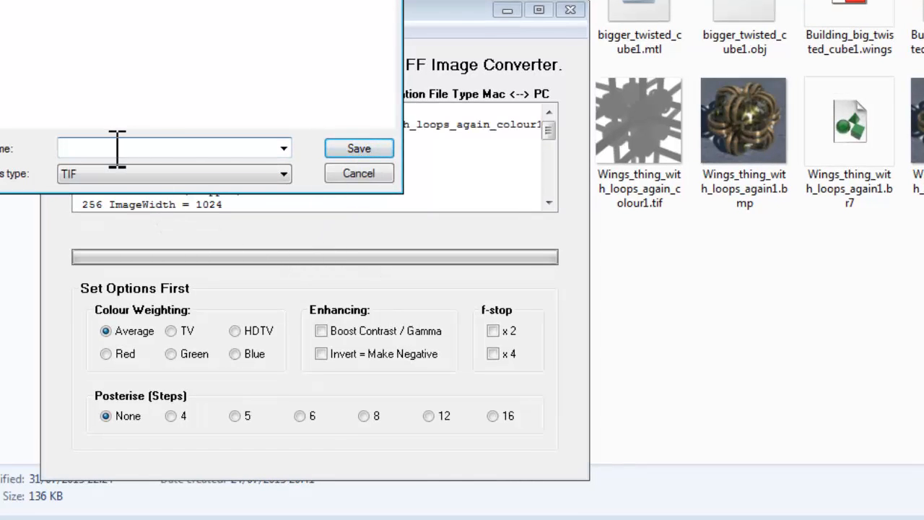
Save the 16-bit greyscale conversion as C_Wings_thing_with_loops_again_colour1.tif and close the converter
text(Wings_thing_with_loops_again_colour1.tif)
double_click(68, 148)
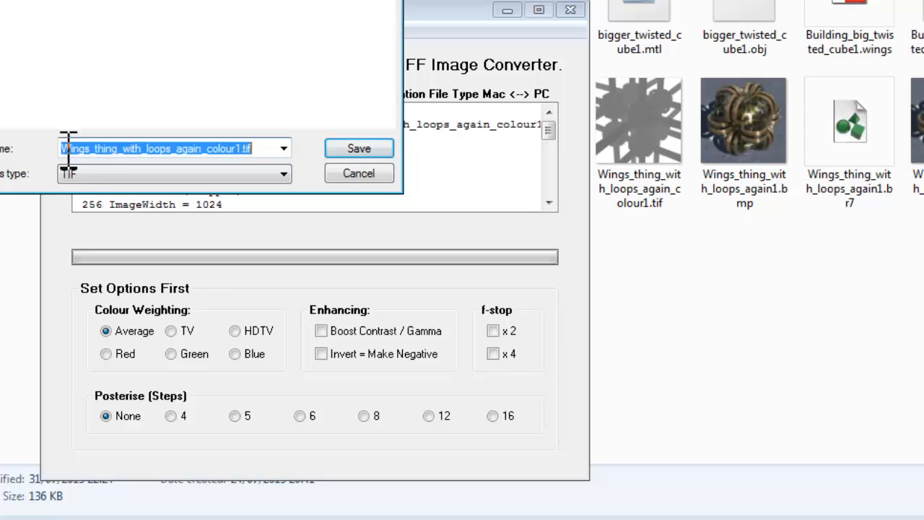
click(63, 149)
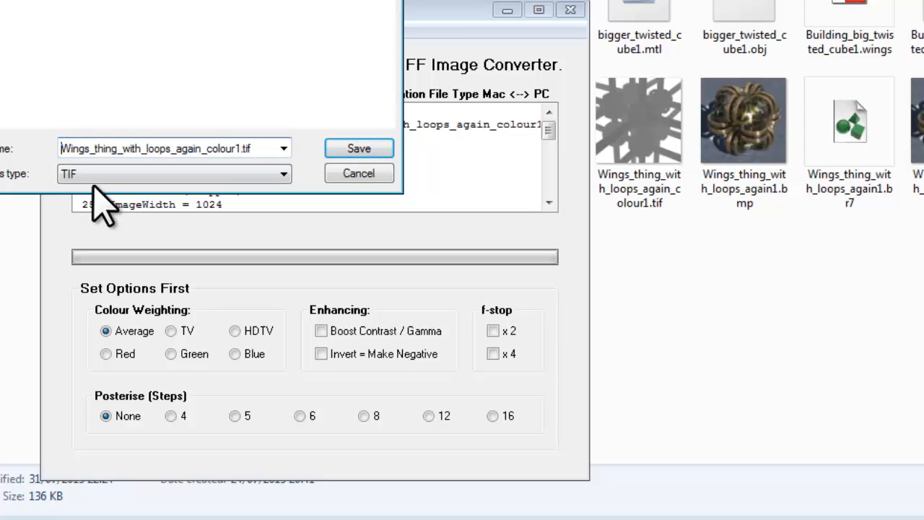
text(C_)
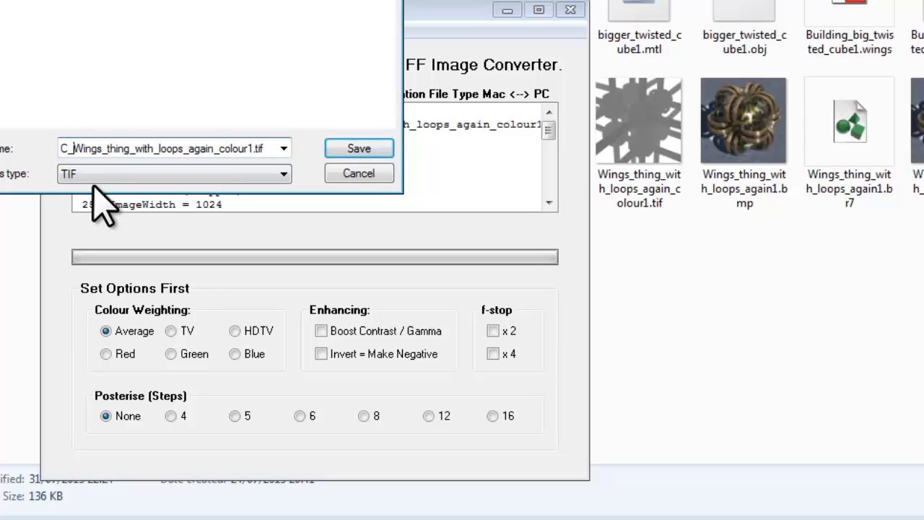
click(352, 152)
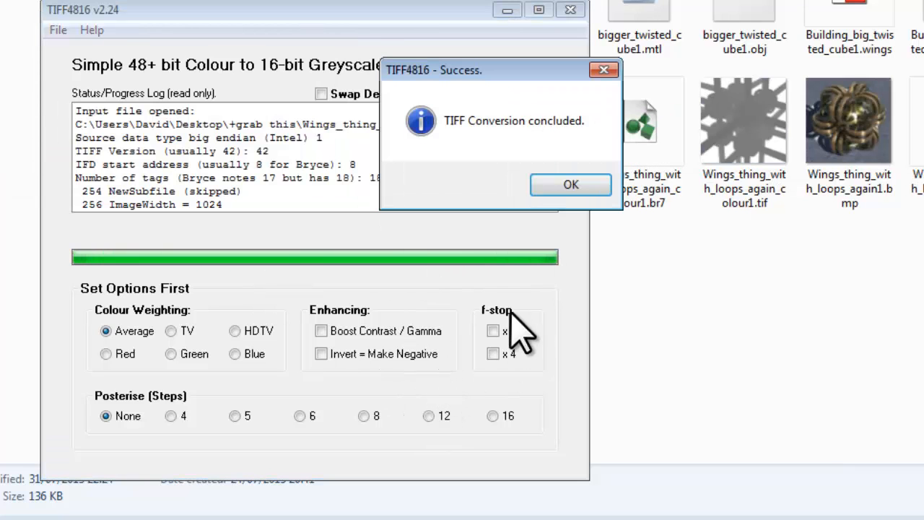
click(571, 185)
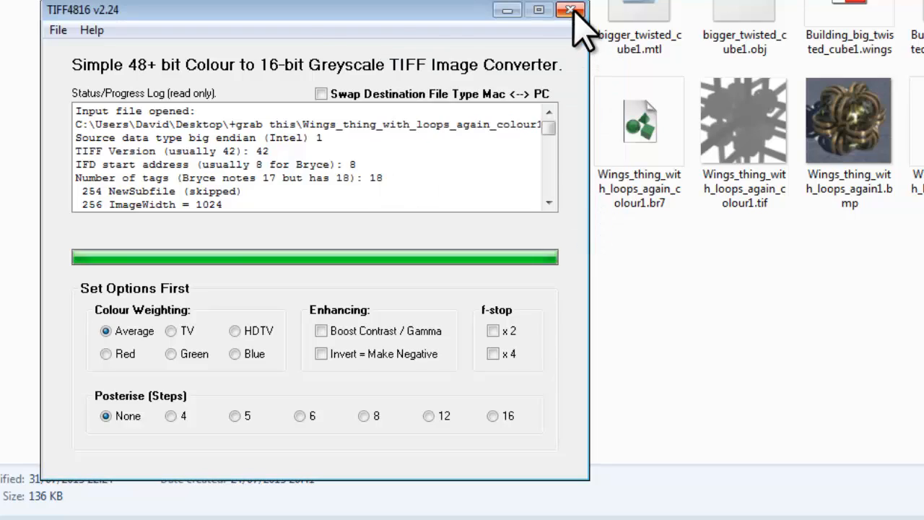
click(570, 10)
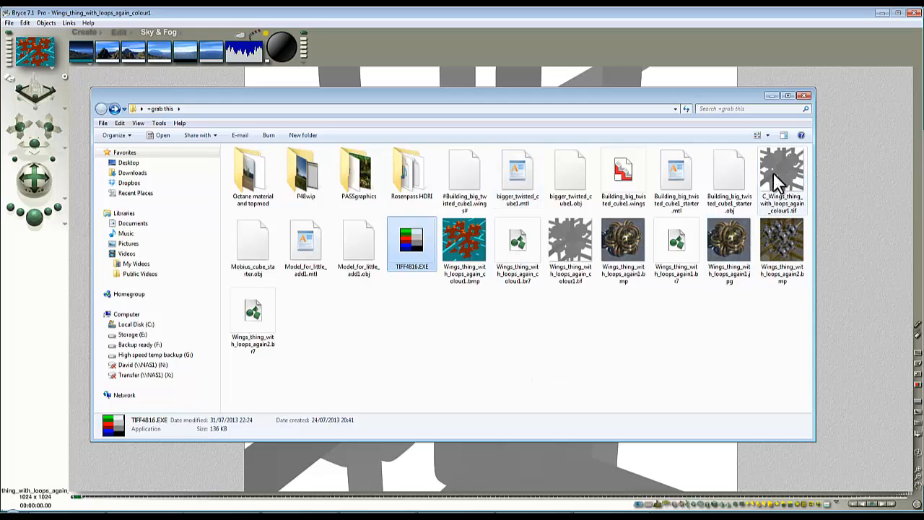
mouse_move(784, 175)
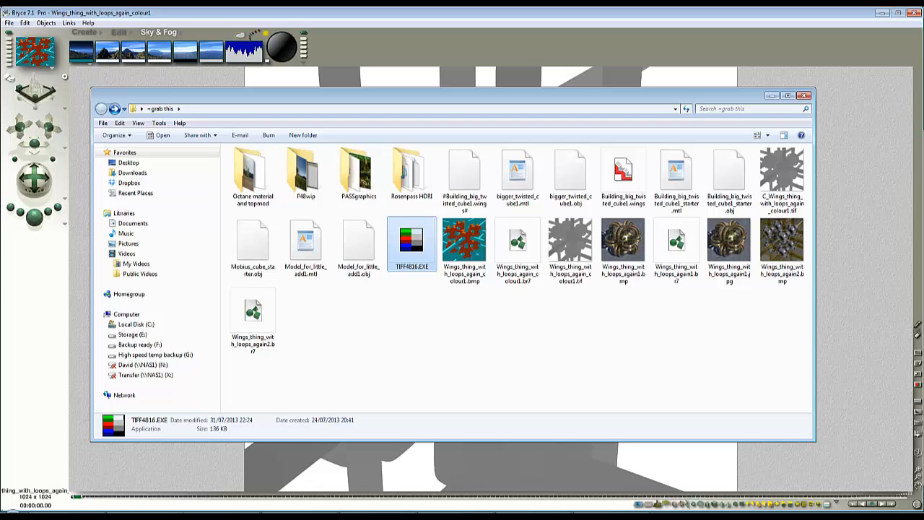
Preview 10_afc1.bmp in the SceneFiles folder and open the matching scene 10_afc1.br7 in Bryce
key(alt+Tab)
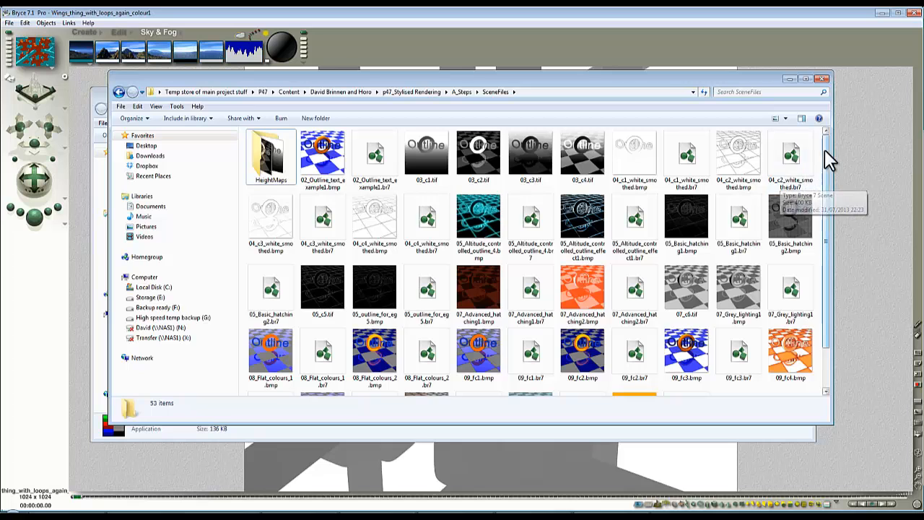
drag(824, 157, 822, 212)
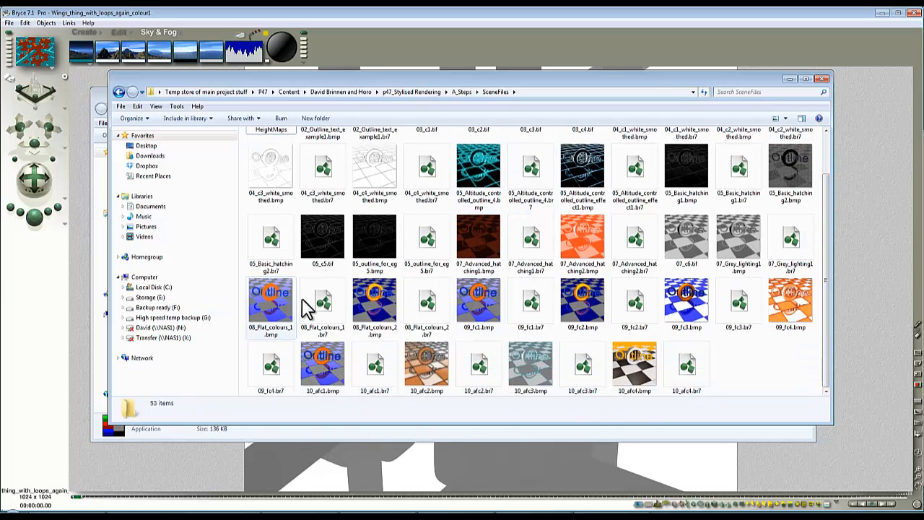
double_click(330, 362)
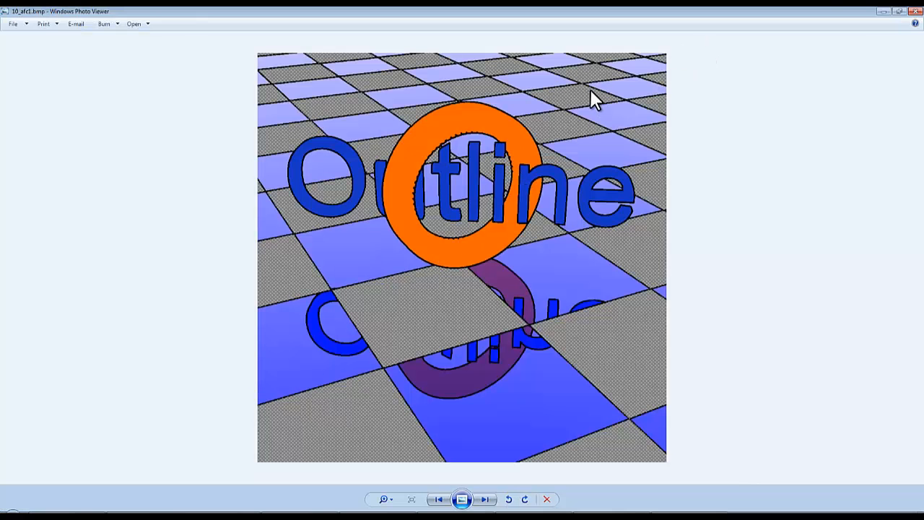
click(916, 12)
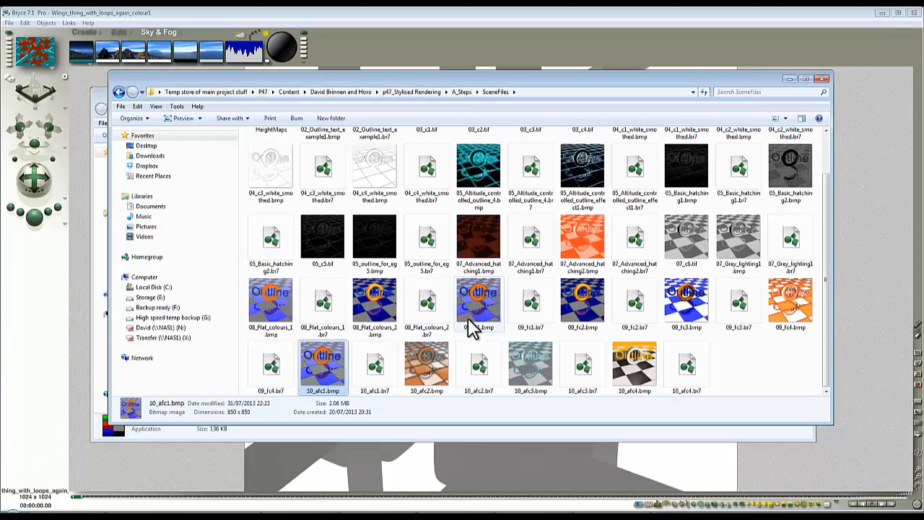
double_click(375, 369)
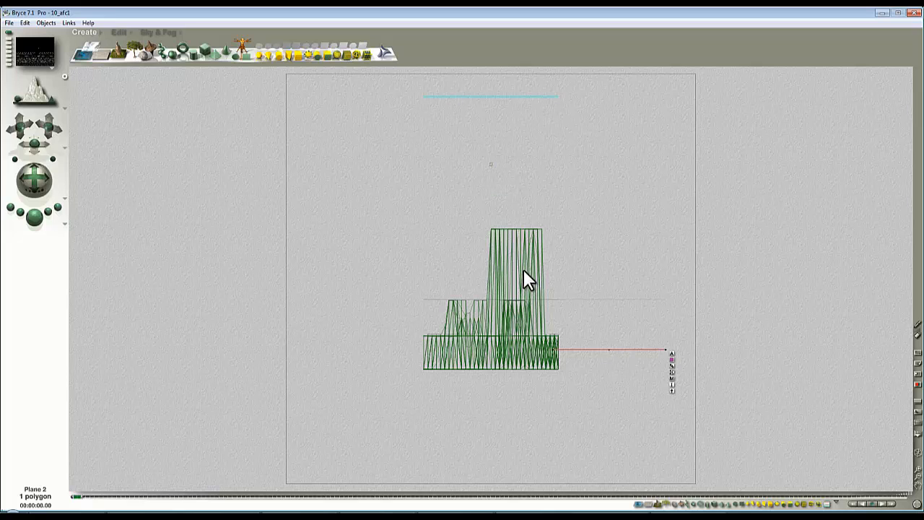
Edit the scene's terrain and load the converted C_Wings_thing_with_loops_again_colour1.tif as its height picture
drag(524, 269, 540, 271)
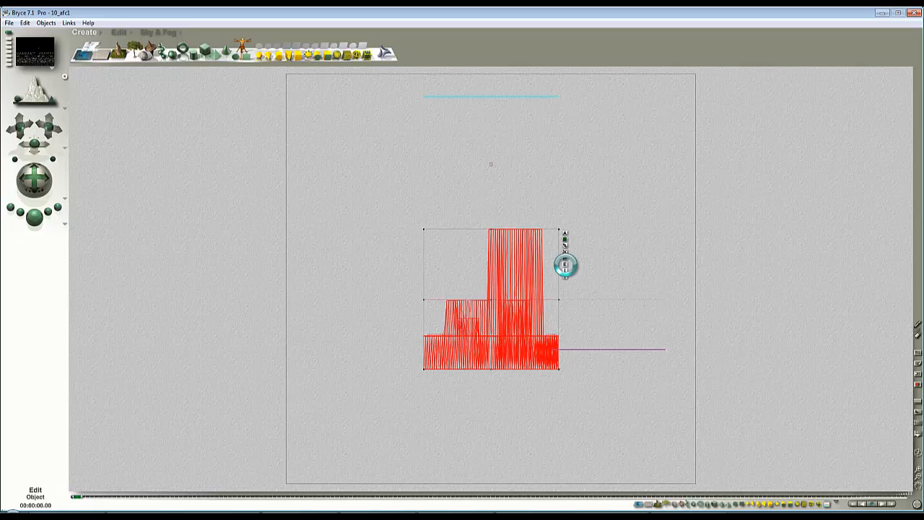
click(565, 264)
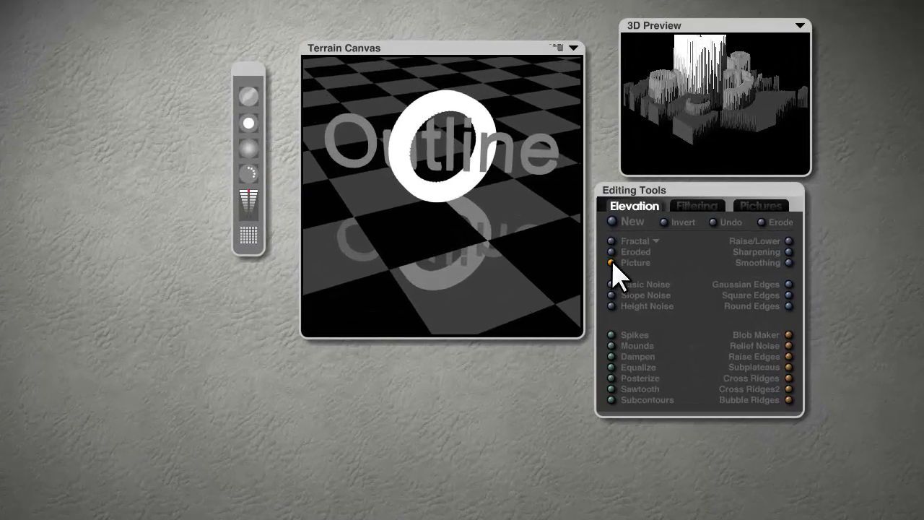
click(589, 262)
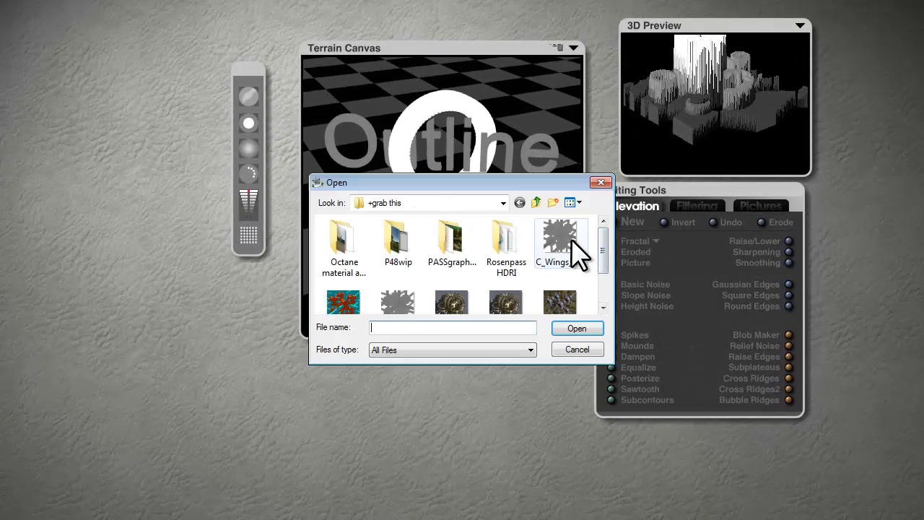
click(549, 253)
click(574, 329)
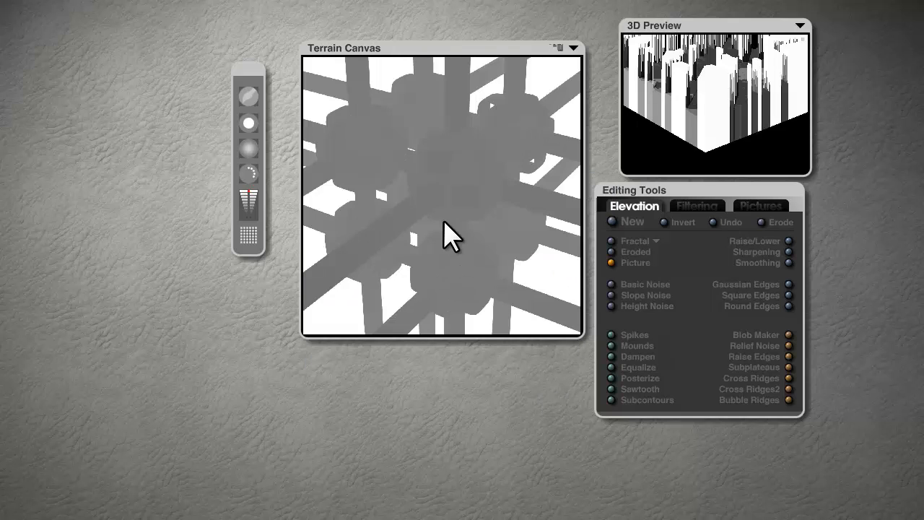
Invert the terrain's height picture and check its relief from several angles in the 3D preview
mouse_move(656, 82)
mouse_down()
mouse_move(712, 103)
mouse_move(668, 74)
mouse_move(645, 93)
mouse_up()
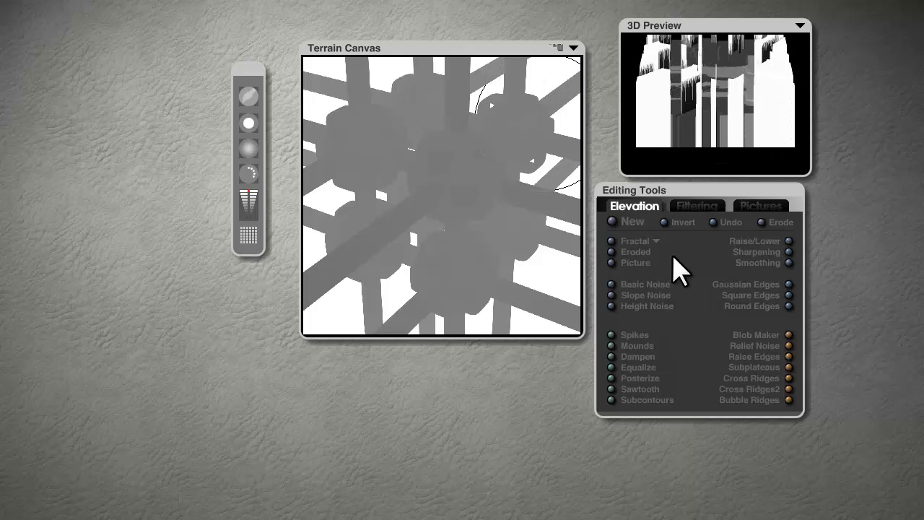
click(664, 221)
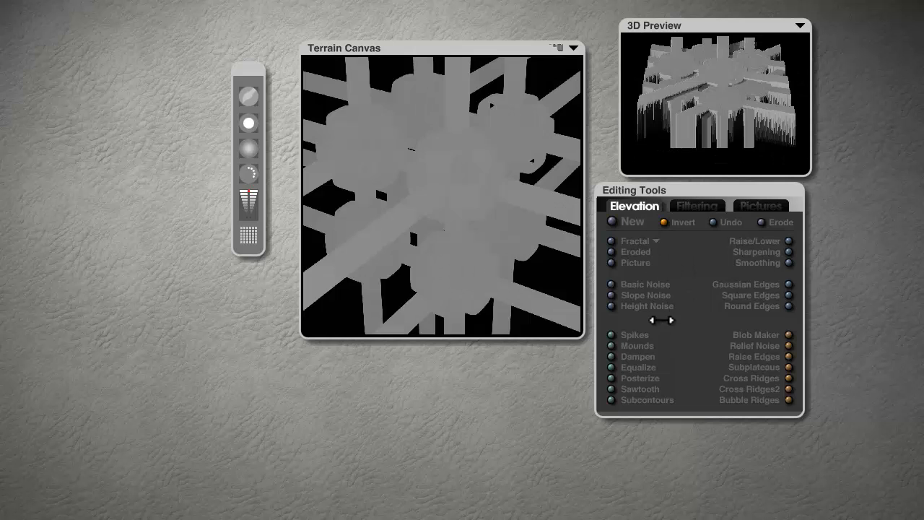
drag(681, 114, 726, 98)
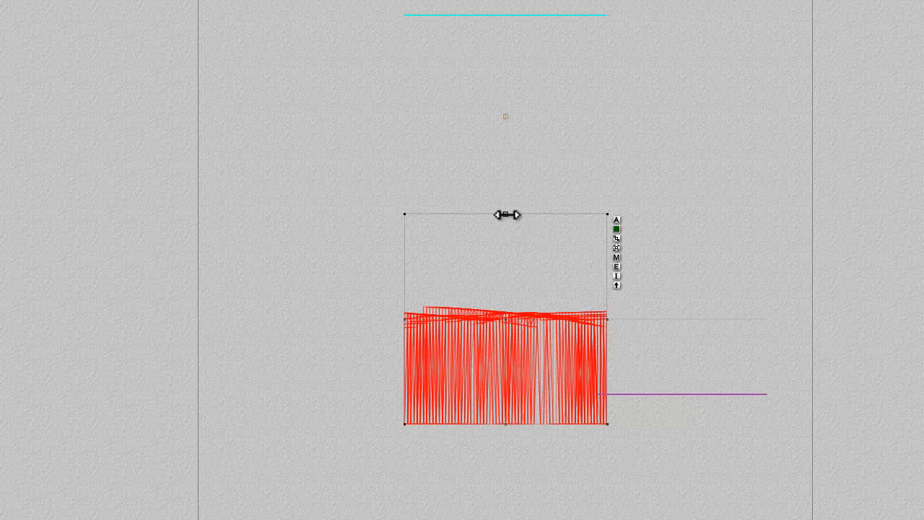
Stretch the terrain vertically to exaggerate its relief, and raise it closer to the camera
drag(506, 214, 546, 193)
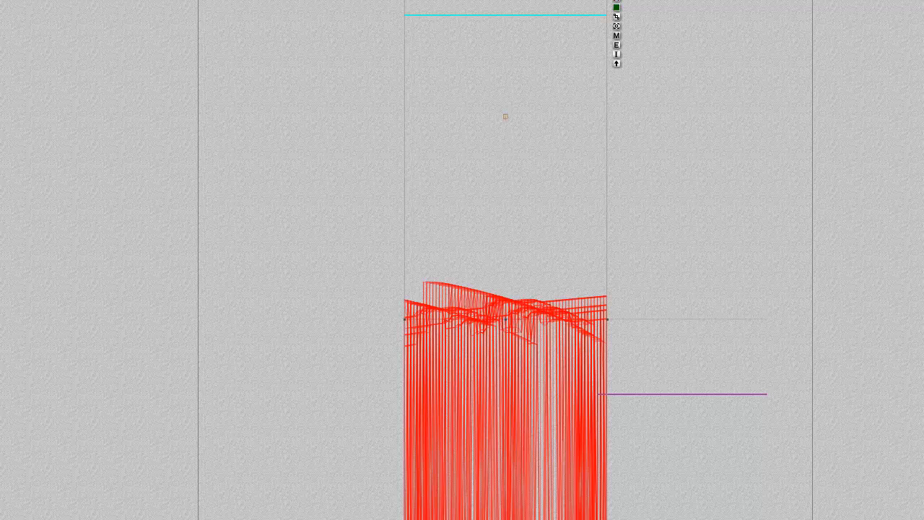
drag(506, 319, 506, 236)
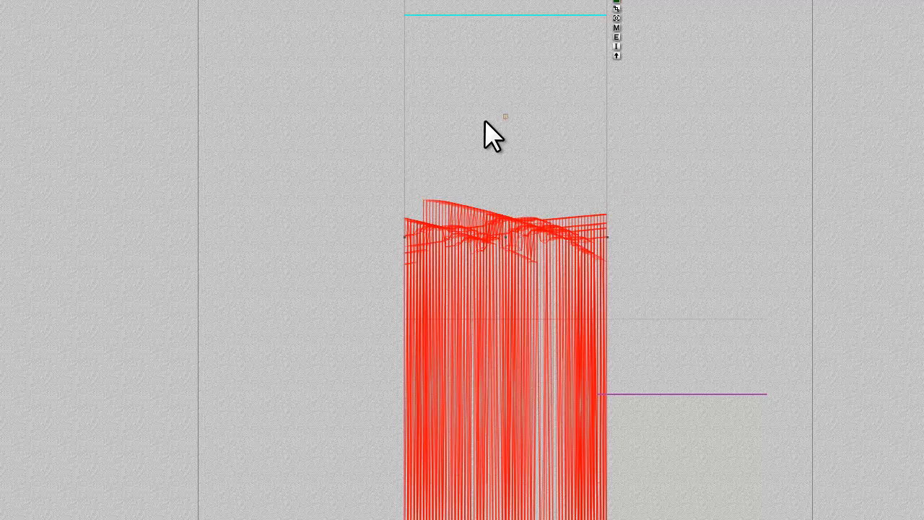
Replace the picture texture in the terrain's material with Wings_thing_with_loops_again_colour1.bmp and apply the material
click(616, 36)
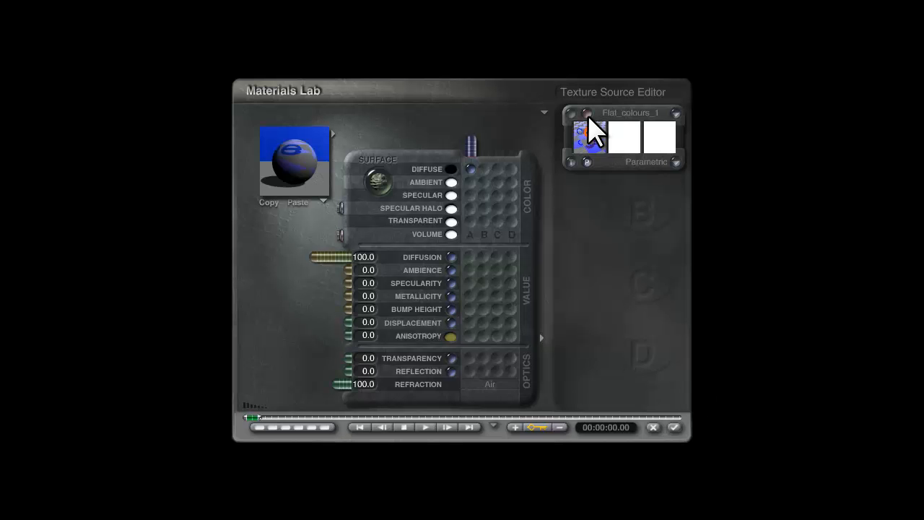
click(587, 113)
click(353, 289)
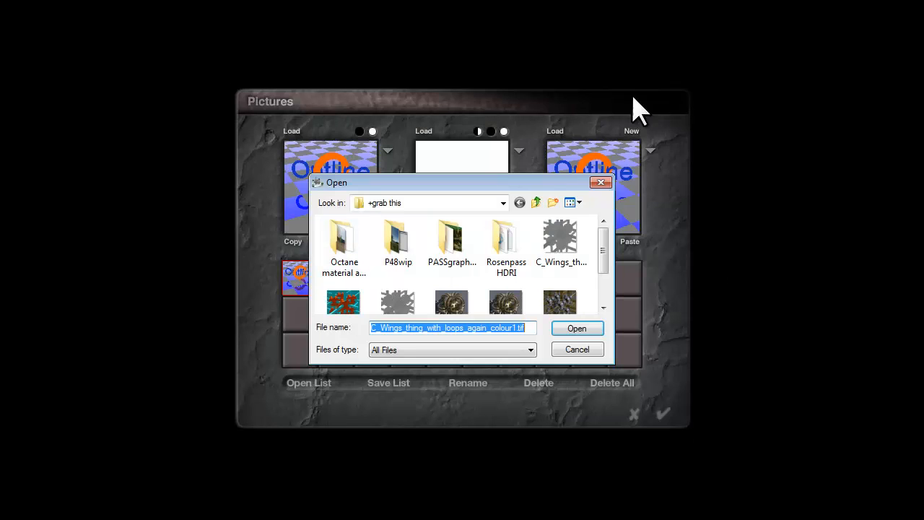
click(343, 302)
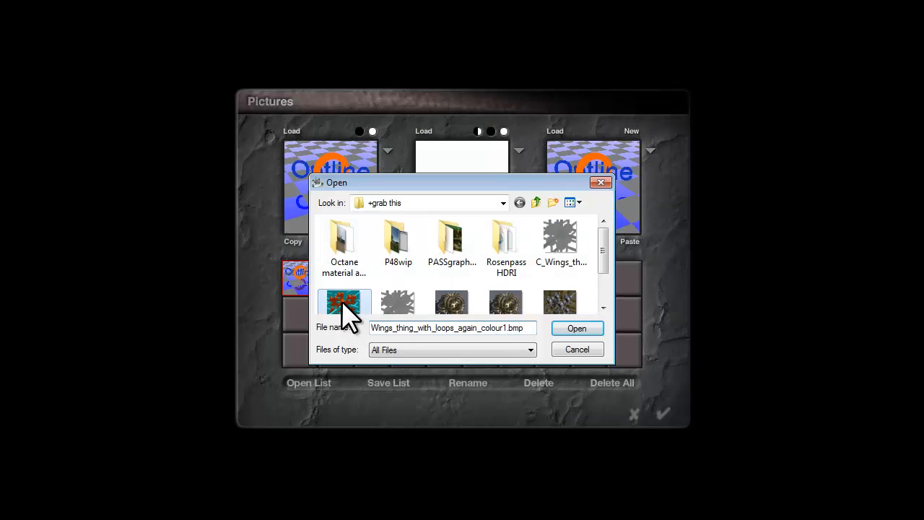
click(590, 331)
click(657, 413)
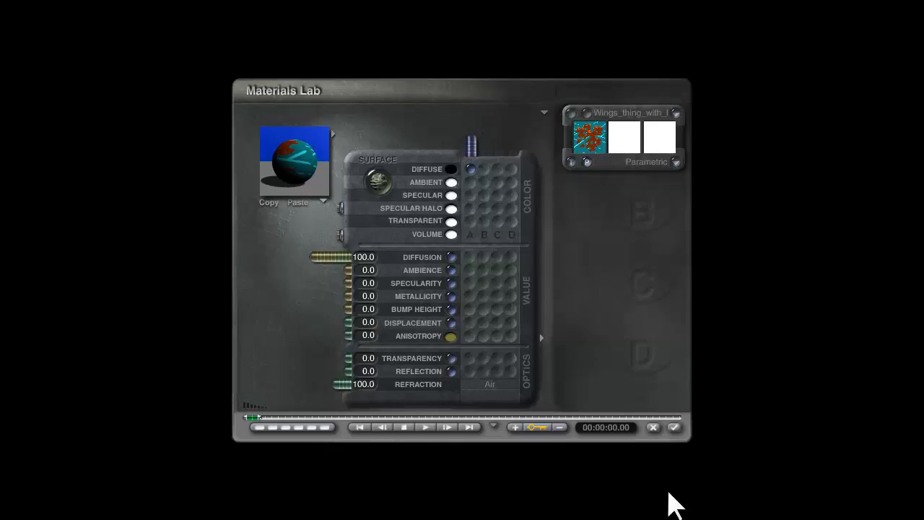
click(675, 428)
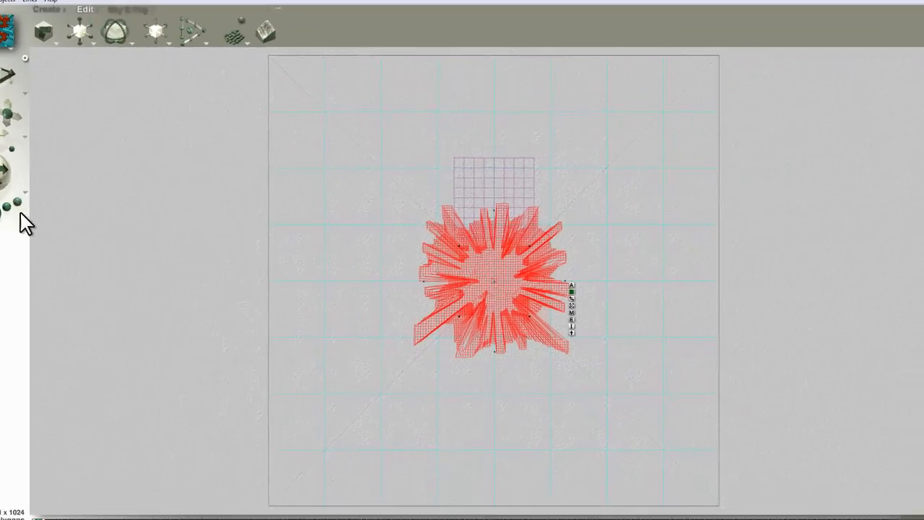
Select the flat horizontal plane crossing the lower part of the stretched terrain
click(35, 217)
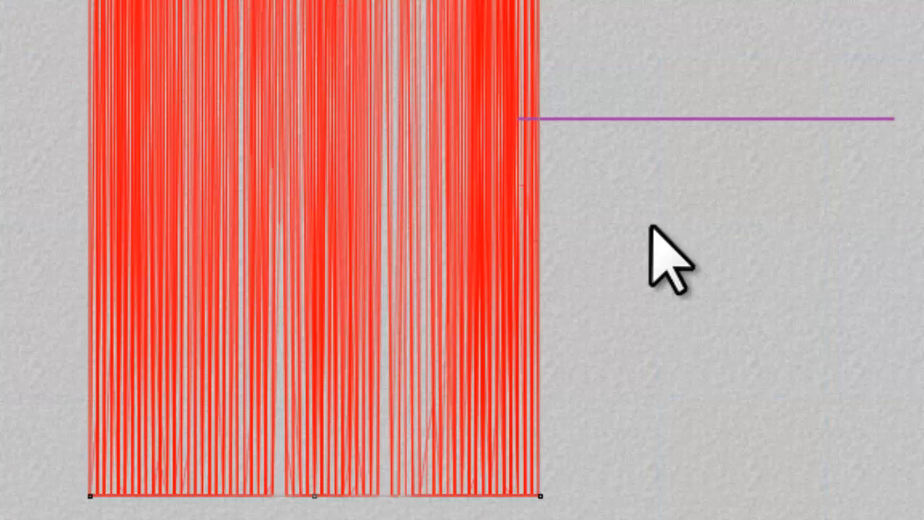
drag(921, 274, 650, 9)
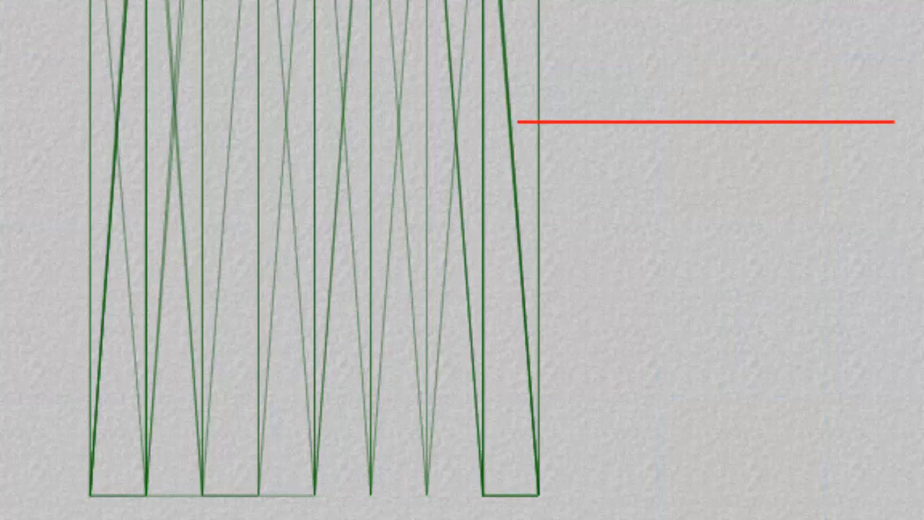